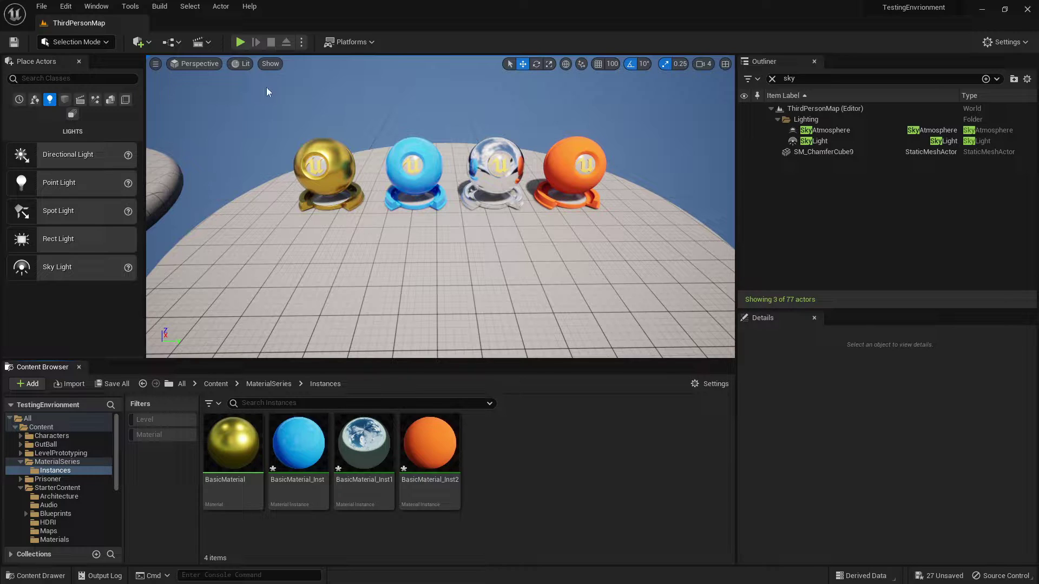
Fly the viewport camera close to the gold, blue, chrome and orange preview spheres
{"action": "scroll", "coordinate": [381, 165], "scroll_direction": "up", "scroll_amount": 5}
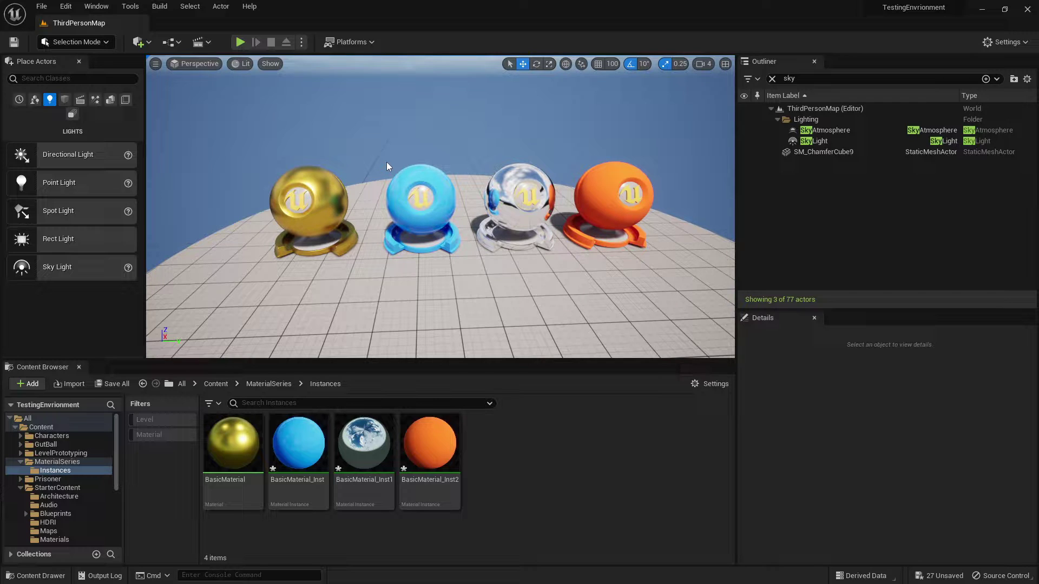
{"action": "right_click_drag", "start_coordinate": [424, 187], "coordinate": [441, 188]}
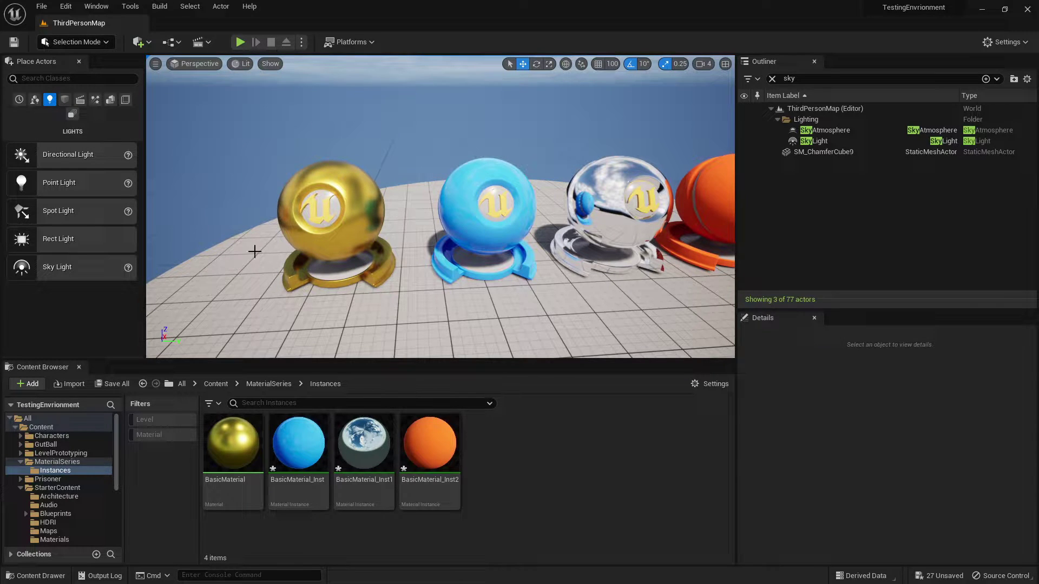
{"action": "right_click_drag", "start_coordinate": [542, 196], "coordinate": [543, 218]}
Open BasicMaterial_Inst and its parent BasicMaterial, positioning the instance editor window
{"action": "left_click", "coordinate": [304, 451]}
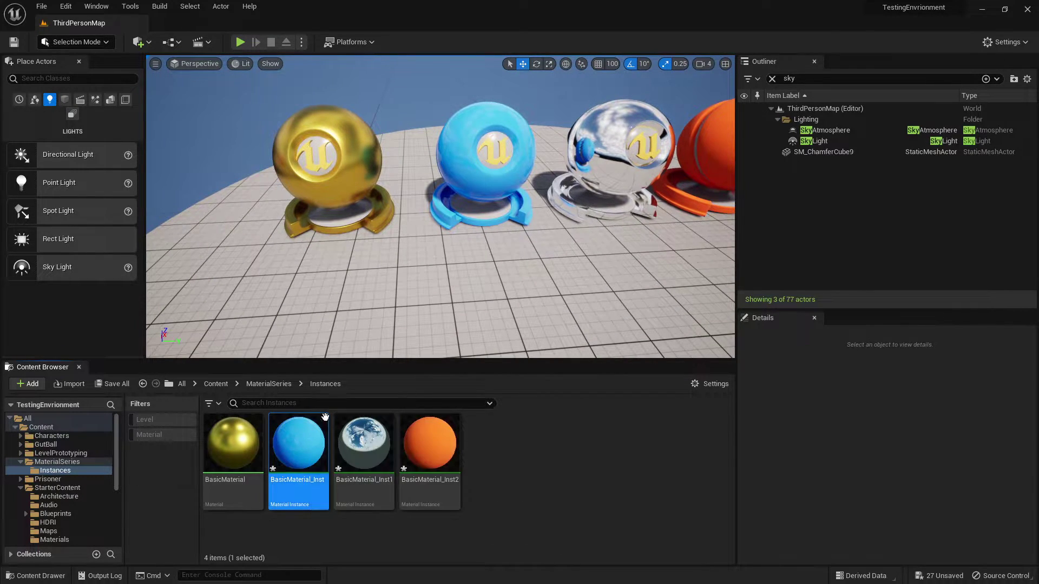
{"action": "double_click", "coordinate": [298, 444]}
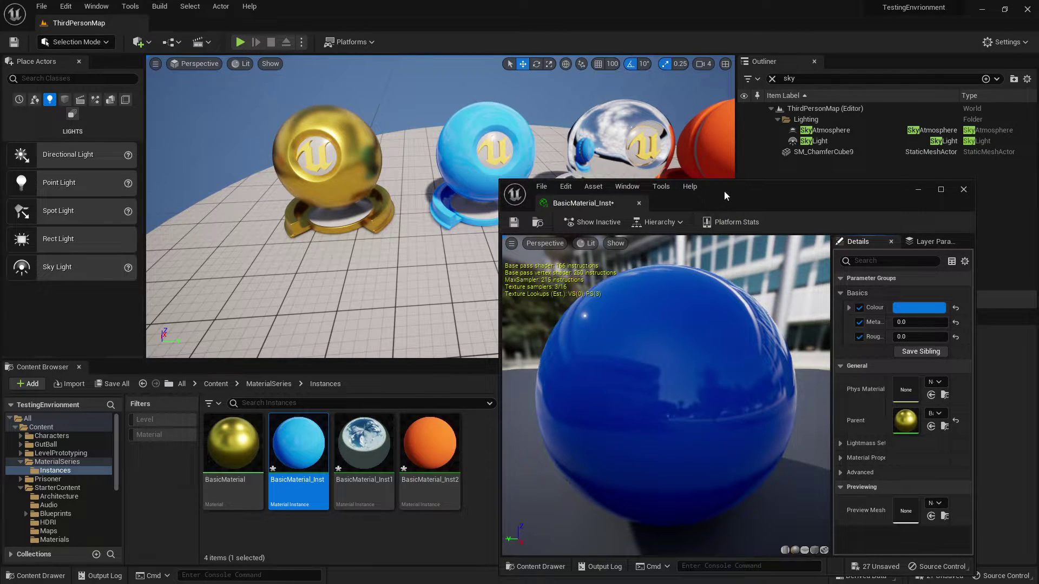
{"action": "left_click_drag", "start_coordinate": [726, 190], "coordinate": [732, 154]}
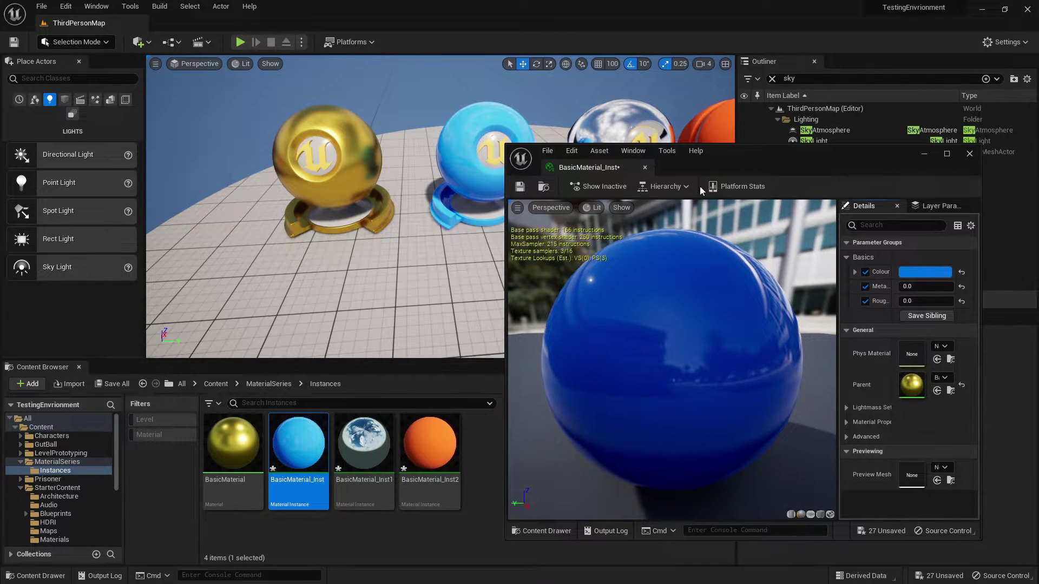
{"action": "double_click", "coordinate": [244, 449]}
{"action": "left_click", "coordinate": [758, 168]}
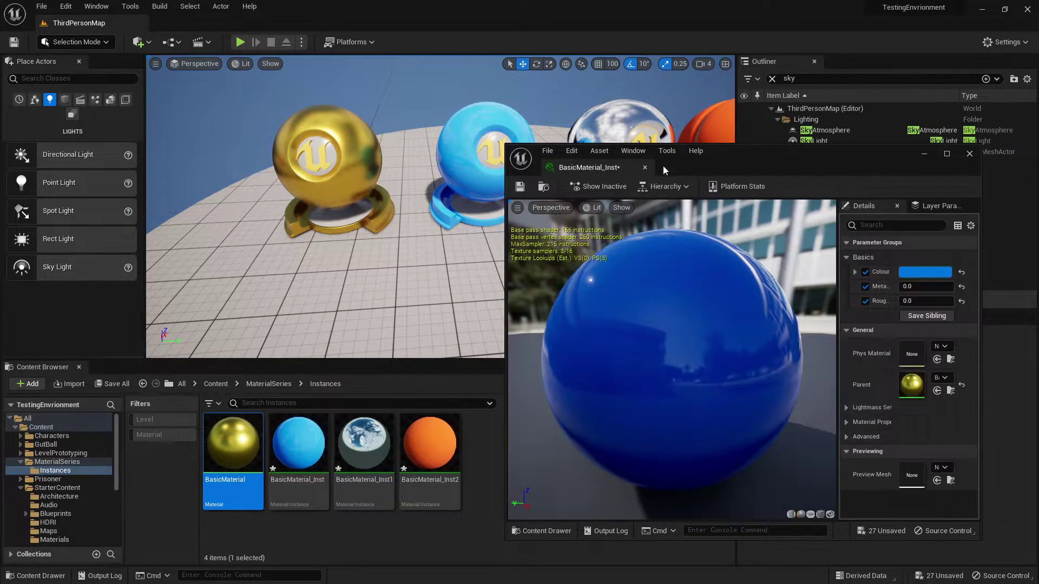
{"action": "left_click_drag", "start_coordinate": [668, 163], "coordinate": [702, 158]}
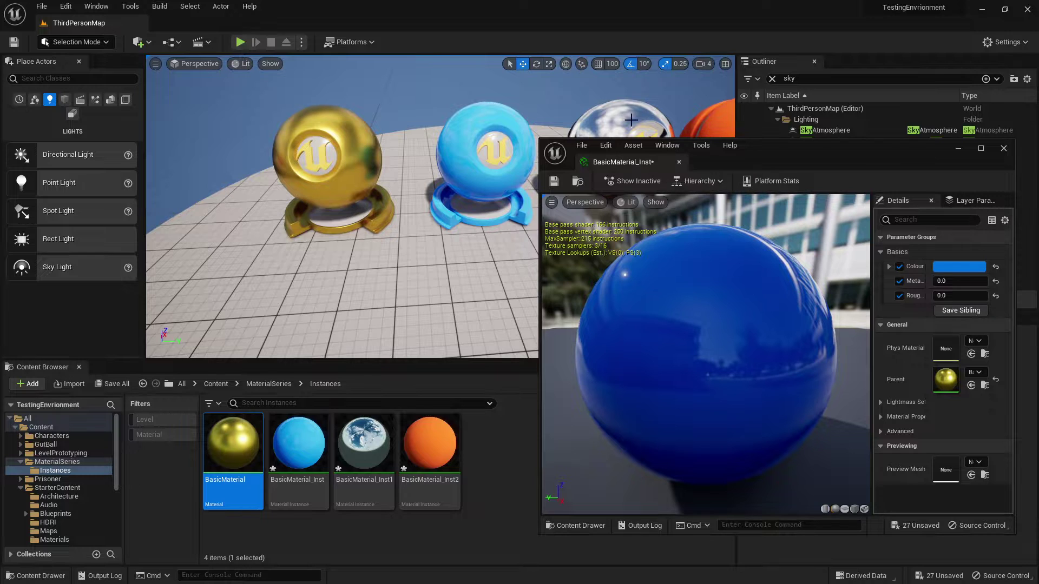
{"action": "left_click_drag", "start_coordinate": [765, 145], "coordinate": [765, 119]}
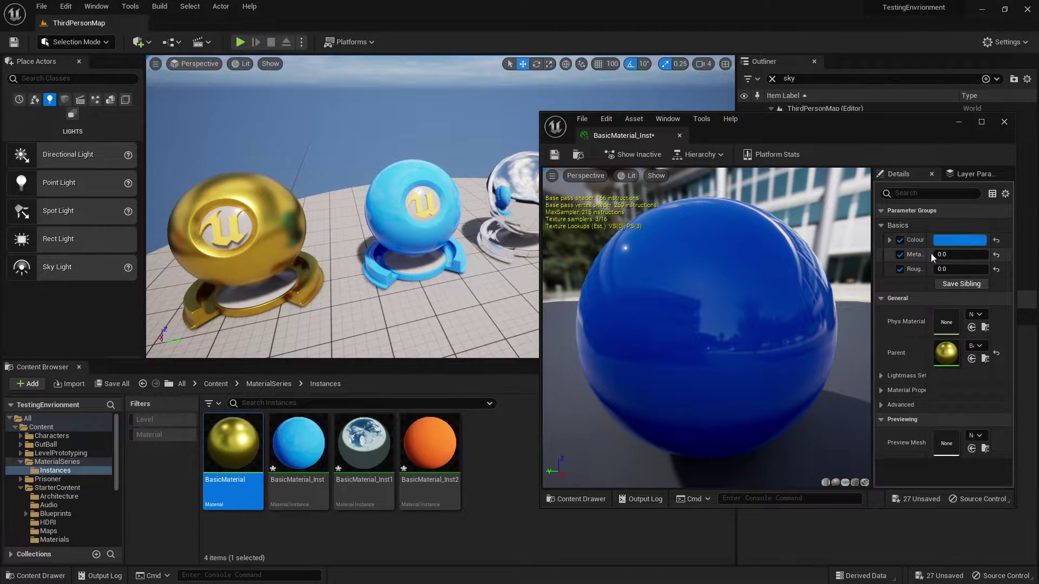
Set the instance's Colour to bright green, Metallic to 1 and Roughness to 0.3
{"action": "left_click", "coordinate": [945, 245]}
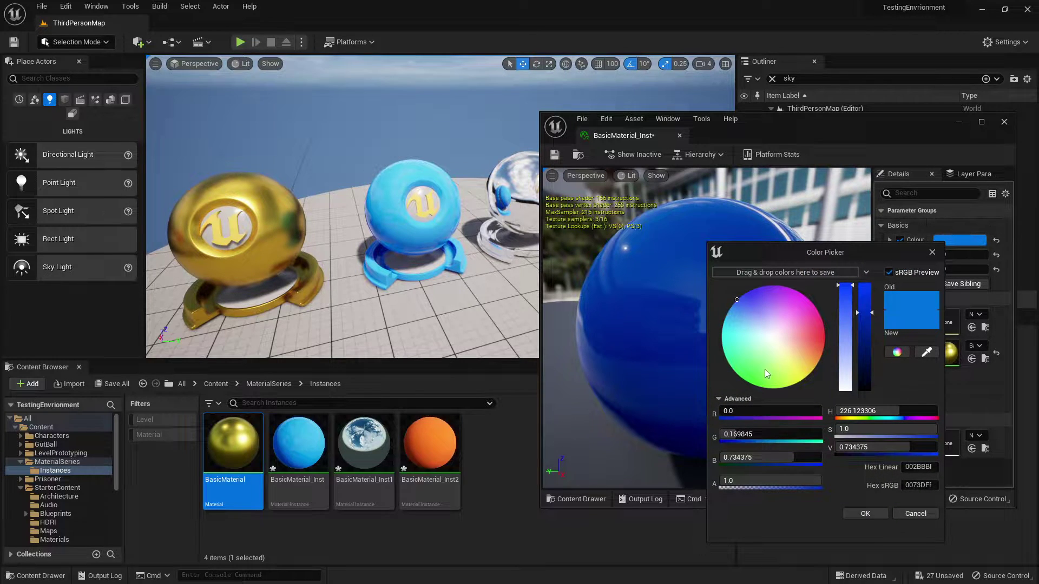
{"action": "left_click_drag", "start_coordinate": [765, 370], "coordinate": [741, 378]}
{"action": "left_click", "coordinate": [865, 513]}
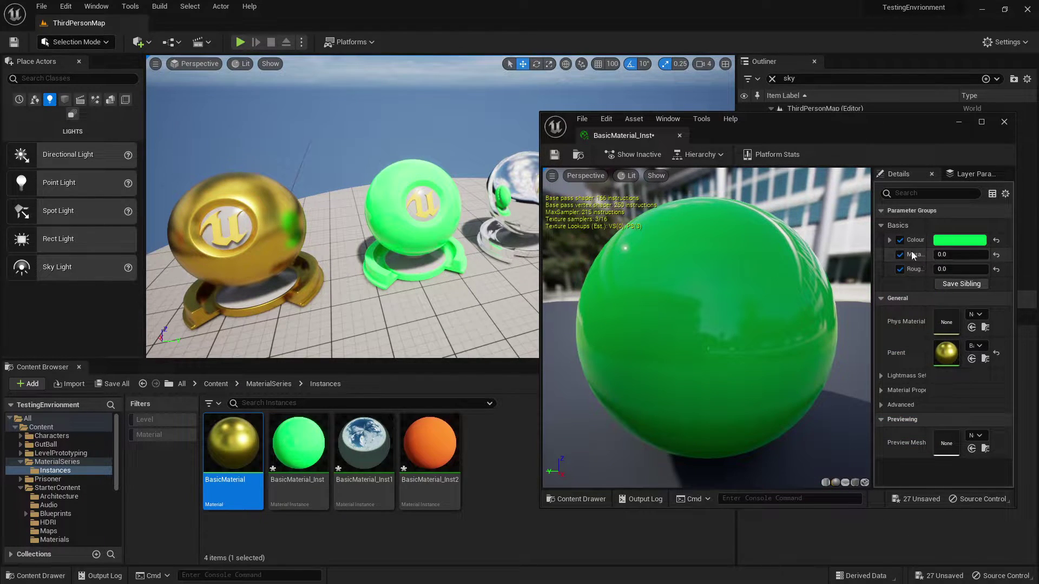
{"action": "left_click", "coordinate": [958, 253]}
{"action": "type", "text": "1"}
{"action": "key", "text": "Return"}
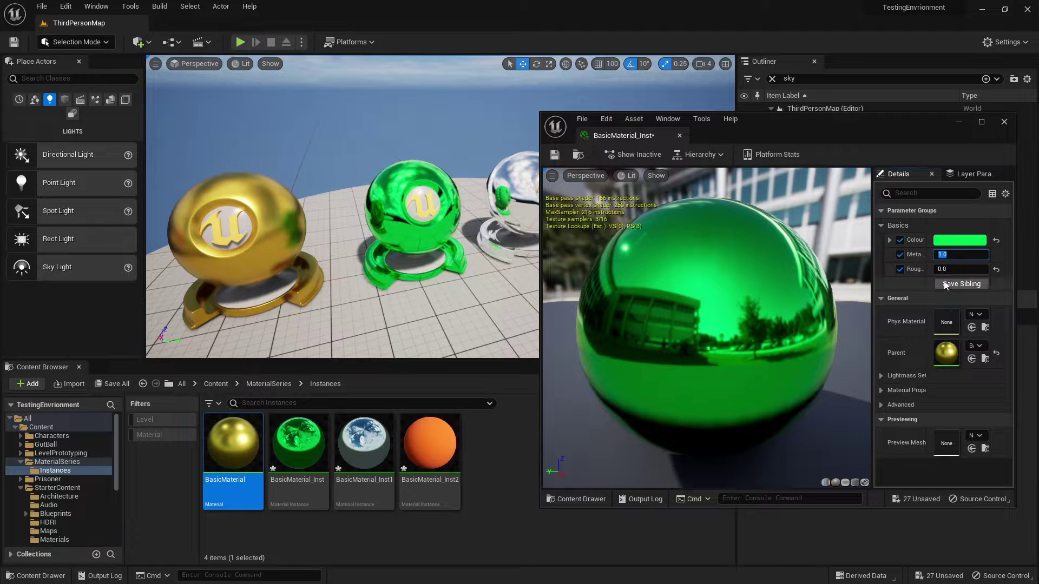
{"action": "left_click", "coordinate": [953, 267]}
{"action": "type", "text": "0.3"}
{"action": "key", "text": "Return"}
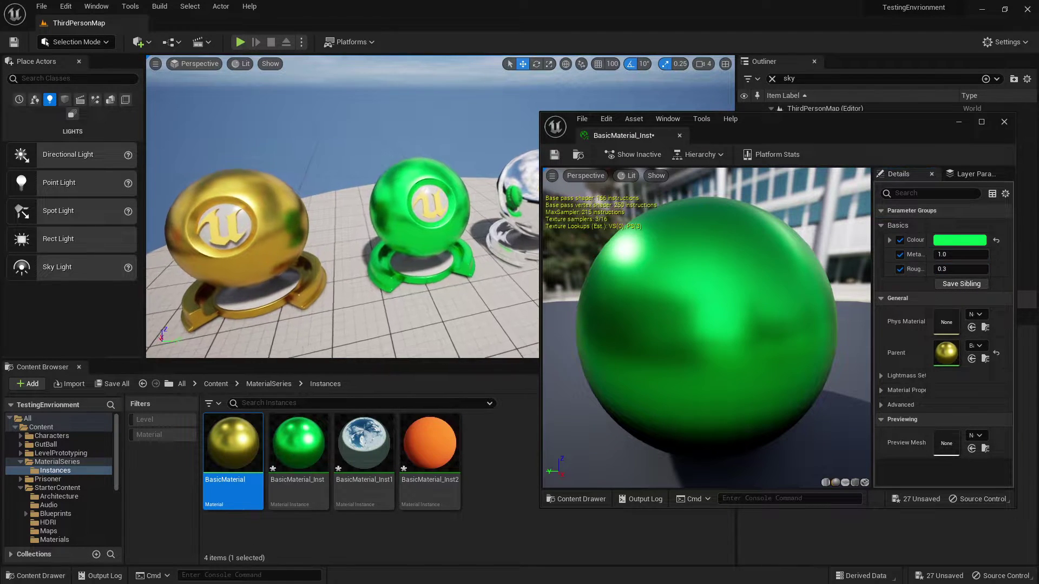
{"action": "key", "text": "w"}
{"action": "right_click_drag", "start_coordinate": [456, 244], "coordinate": [447, 242]}
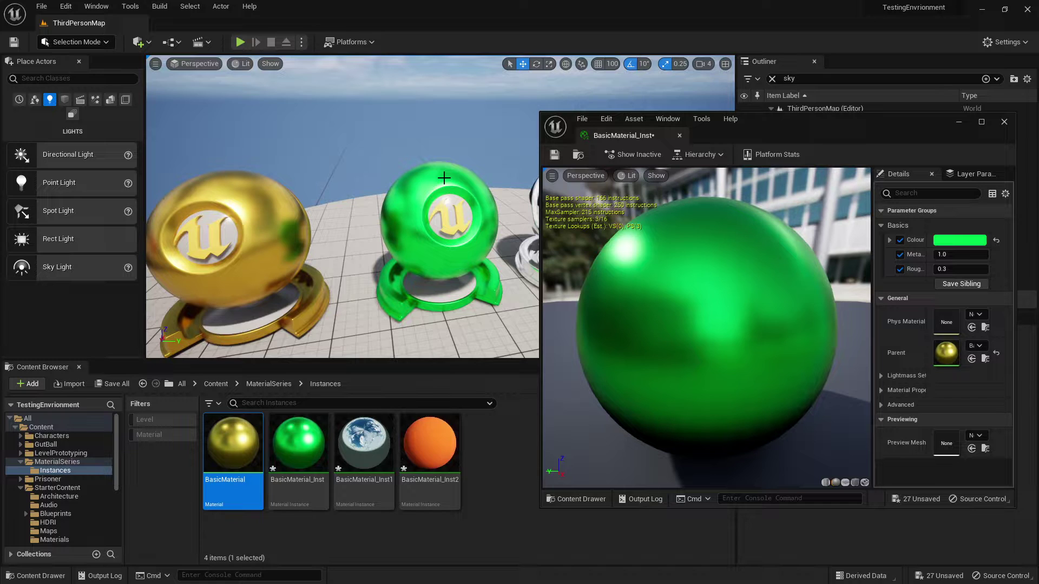
View the parent BasicMaterial graph, close the editor and undo the instance edits
{"action": "double_click", "coordinate": [233, 444]}
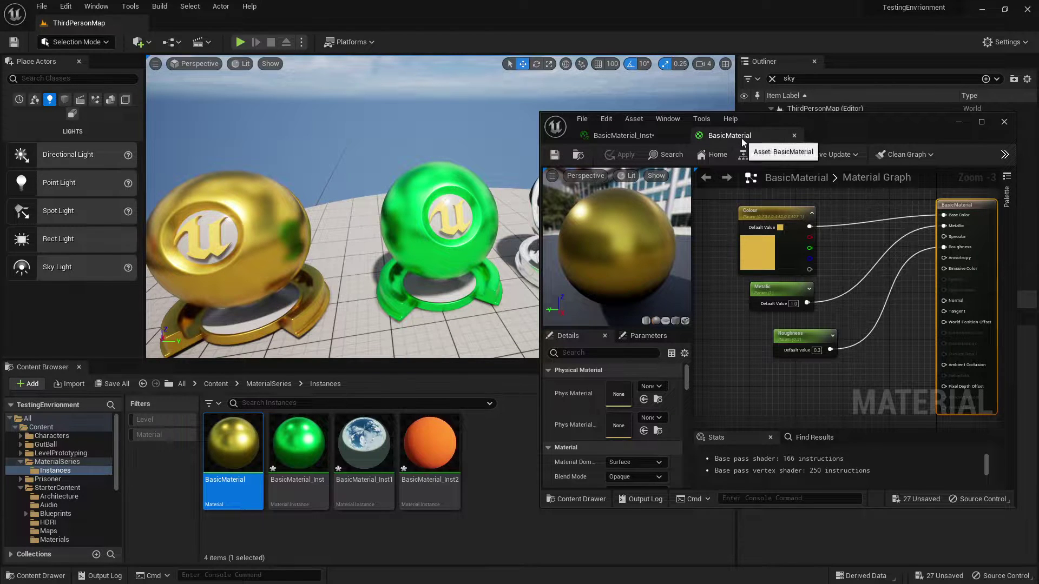
{"action": "left_click", "coordinate": [1003, 121]}
{"action": "key", "text": "ctrl+z"}
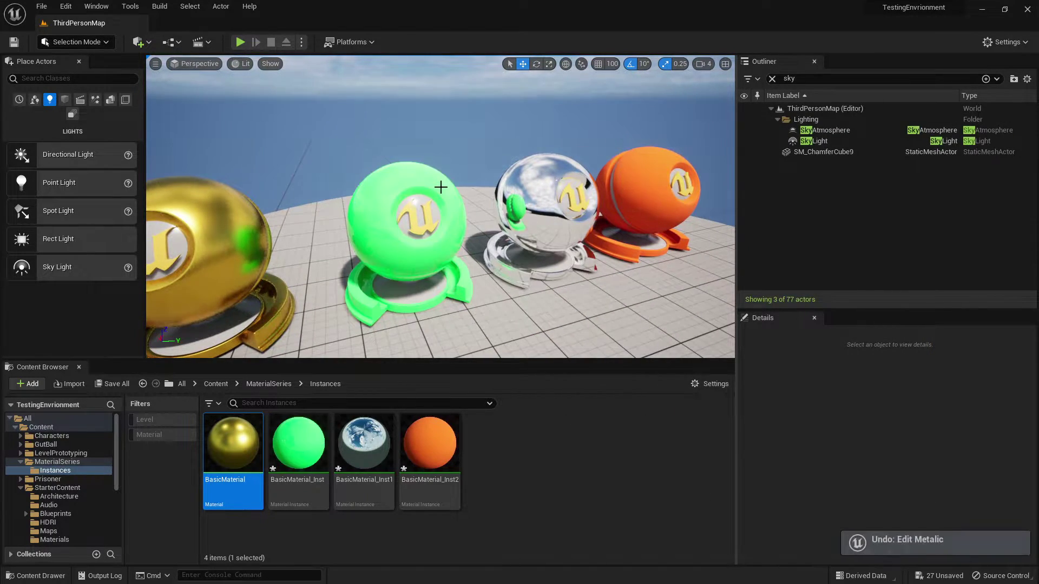
Create a new material named InstanceExample in the Instances folder
{"action": "right_click", "coordinate": [522, 450]}
{"action": "left_click", "coordinate": [572, 196]}
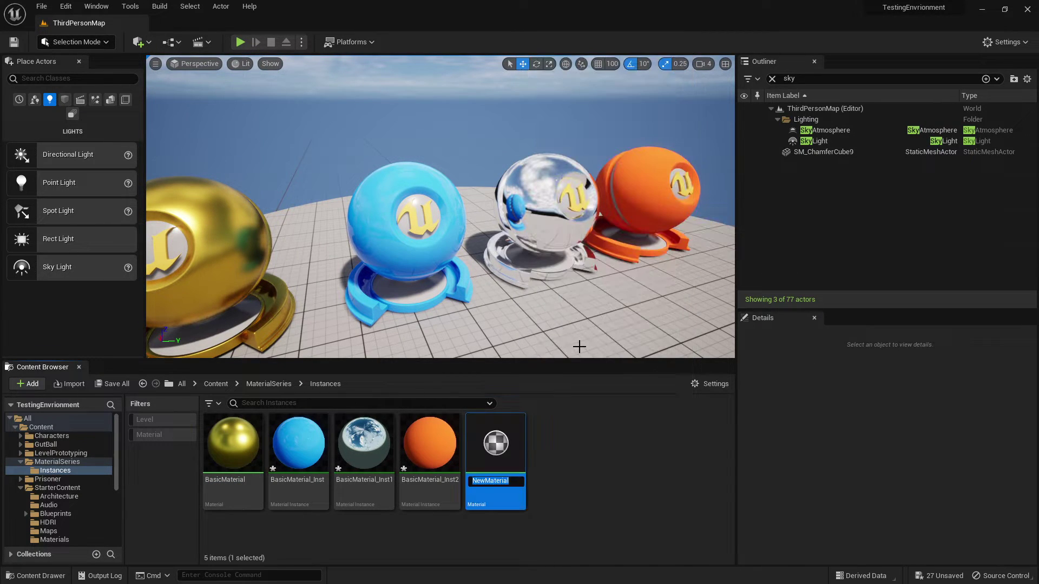
{"action": "type", "text": "InstanceE"}
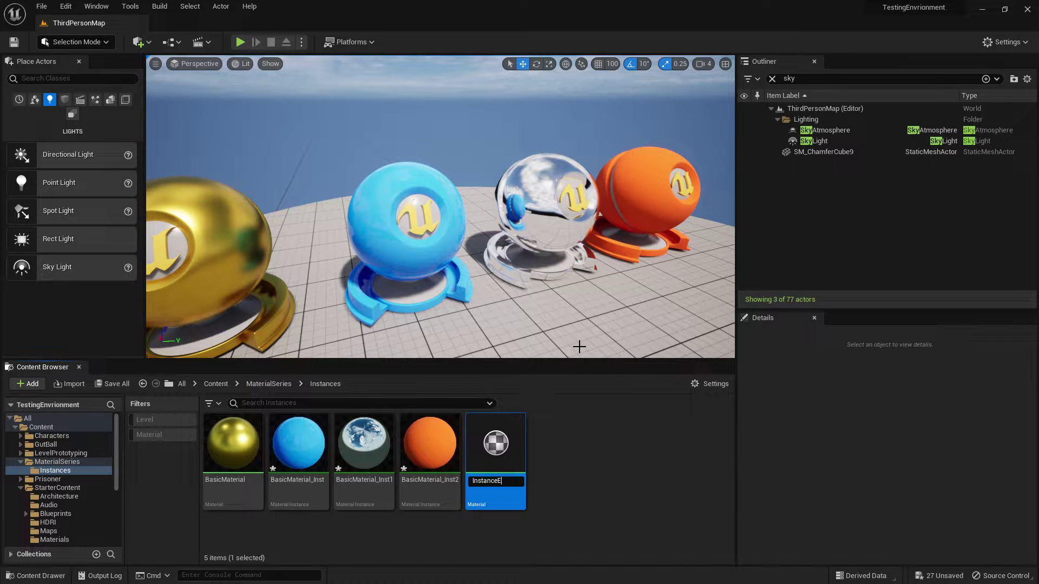
{"action": "type", "text": "zxxample"}
{"action": "key", "text": "Return"}
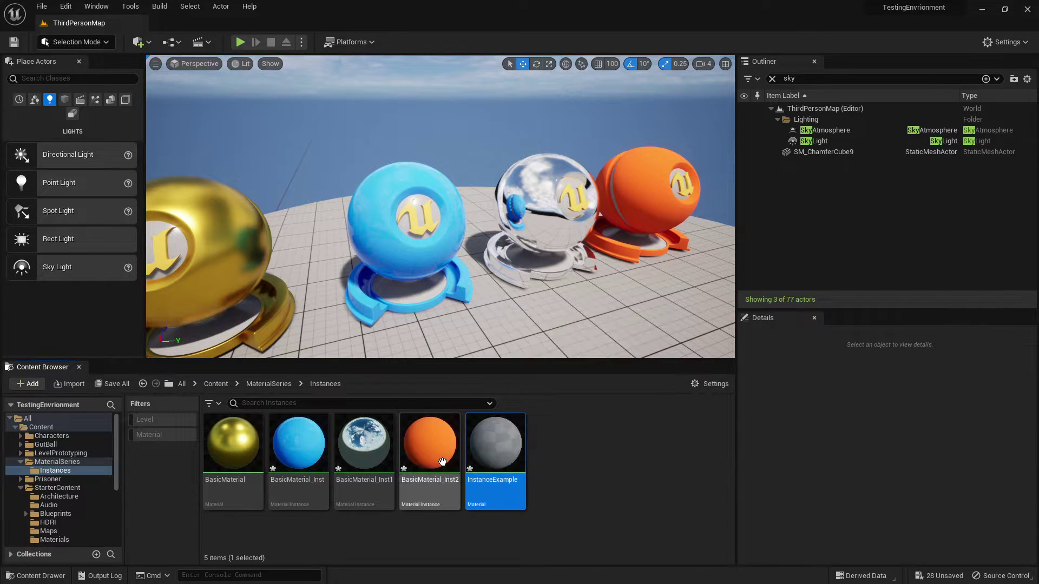
Open InstanceExample in a full-screen material editor and frame its main node
{"action": "double_click", "coordinate": [494, 443]}
{"action": "left_click_drag", "start_coordinate": [825, 125], "coordinate": [745, 1]}
{"action": "right_click_drag", "start_coordinate": [515, 162], "coordinate": [783, 287]}
{"action": "mouse_move", "coordinate": [539, 216]}
{"action": "right_mouse_down"}
{"action": "mouse_move", "coordinate": [552, 216]}
{"action": "mouse_move", "coordinate": [526, 203]}
{"action": "right_mouse_up"}
{"action": "scroll", "coordinate": [581, 213], "scroll_direction": "up", "scroll_amount": 3}
Add a colour constant and two scalar constants wired to Base Color, Metallic and Roughness
{"action": "key", "text": "3"}
{"action": "left_click", "coordinate": [551, 202]}
{"action": "key", "text": "1"}
{"action": "left_click", "coordinate": [566, 372]}
{"action": "left_click", "coordinate": [606, 324]}
{"action": "left_click_drag", "start_coordinate": [617, 322], "coordinate": [777, 233]}
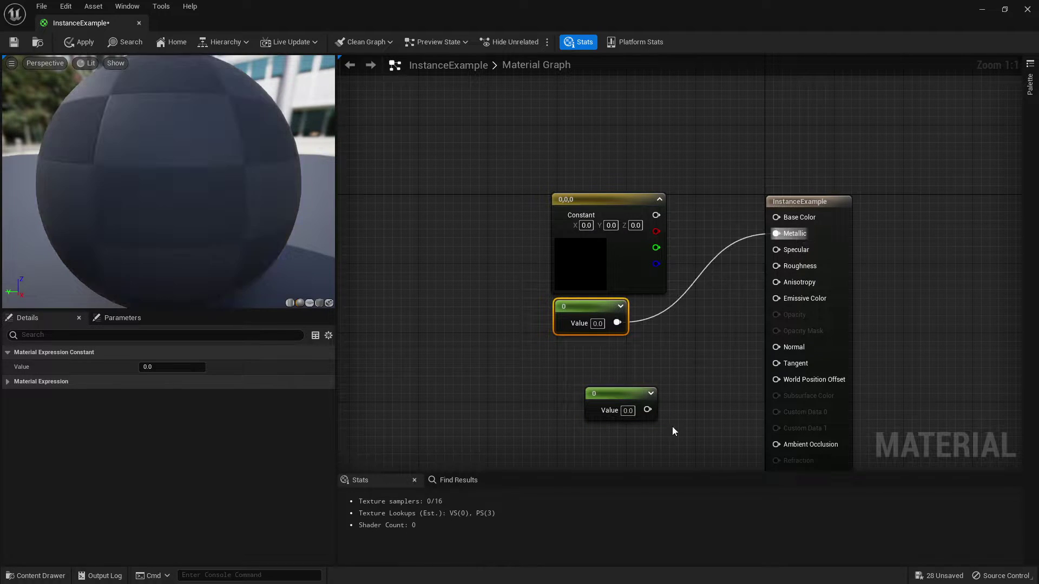
{"action": "left_click_drag", "start_coordinate": [647, 410], "coordinate": [777, 266]}
{"action": "left_click_drag", "start_coordinate": [656, 214], "coordinate": [777, 217]}
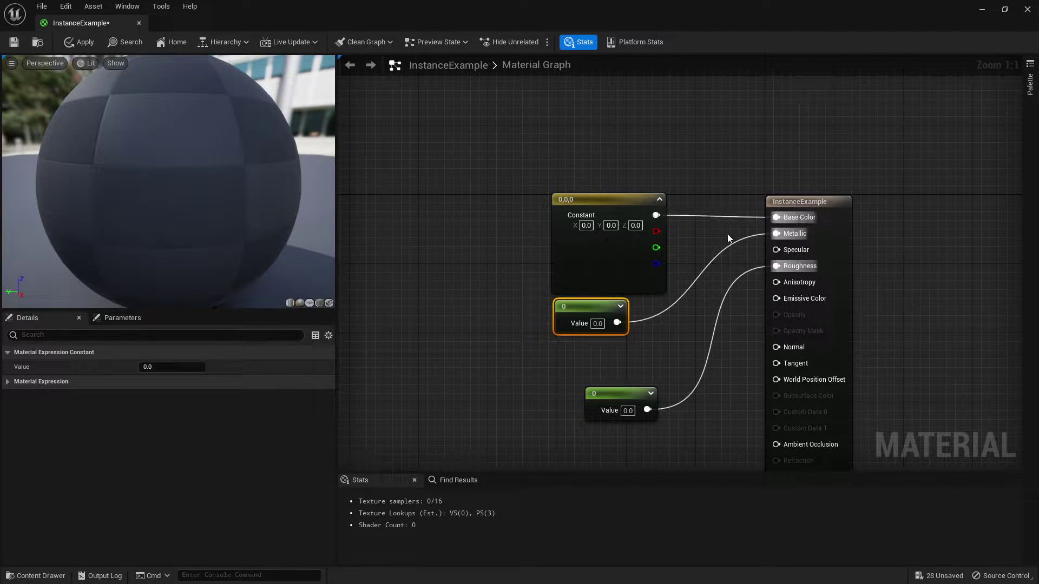
Set the colour constant to full-brightness red
{"action": "left_click", "coordinate": [622, 257]}
{"action": "left_click", "coordinate": [198, 367]}
{"action": "left_click_drag", "start_coordinate": [262, 388], "coordinate": [301, 389]}
{"action": "left_click_drag", "start_coordinate": [331, 379], "coordinate": [364, 272]}
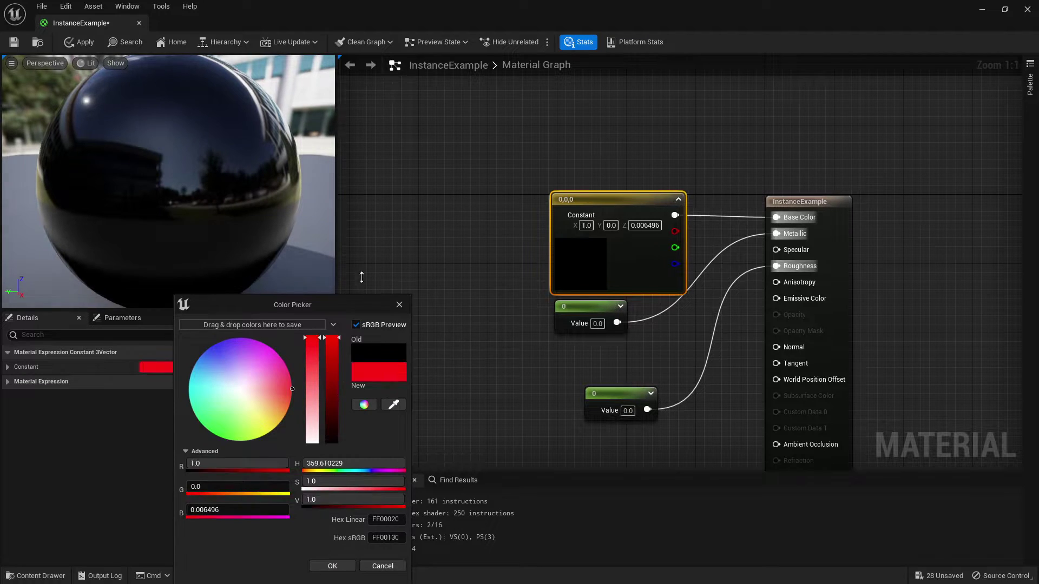
{"action": "left_click", "coordinate": [332, 566]}
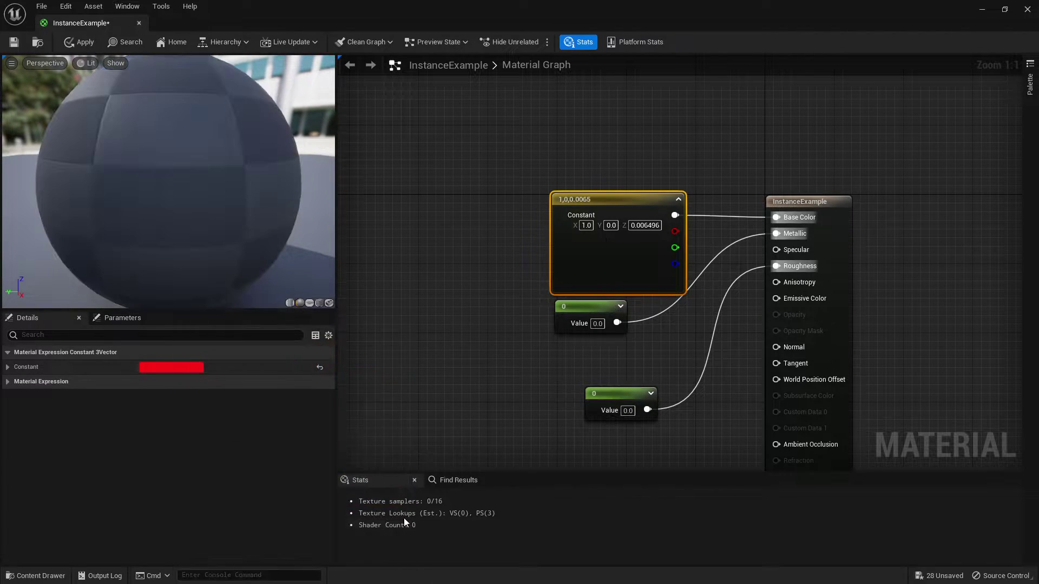
Set the Roughness constant to 0.3 and apply the material changes
{"action": "left_click", "coordinate": [595, 306]}
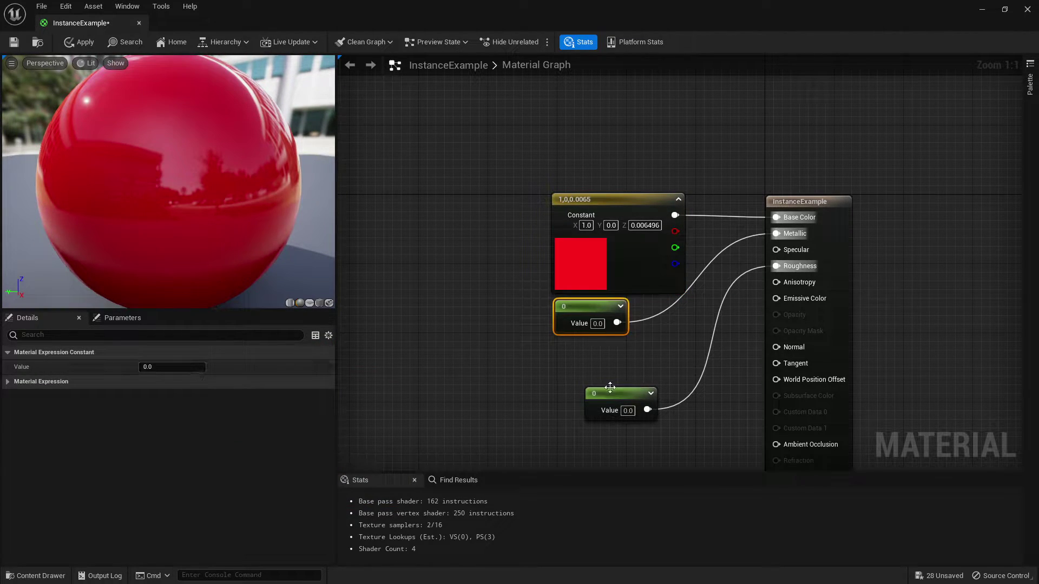
{"action": "left_click", "coordinate": [611, 392]}
{"action": "left_click", "coordinate": [173, 367]}
{"action": "type", "text": "0.3"}
{"action": "key", "text": "Return"}
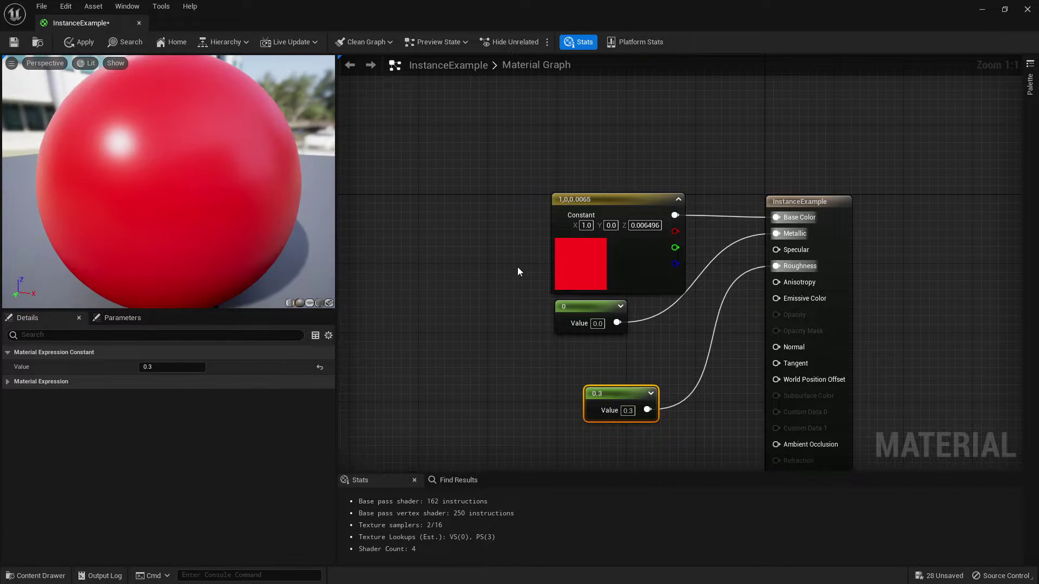
{"action": "left_click_drag", "start_coordinate": [626, 255], "coordinate": [588, 227]}
{"action": "left_click", "coordinate": [649, 144]}
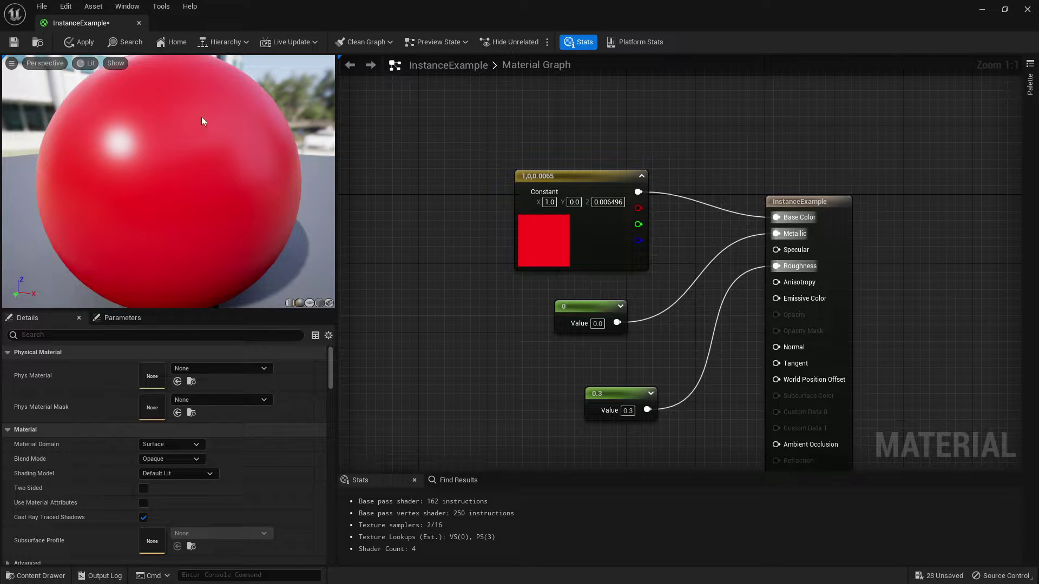
{"action": "left_click", "coordinate": [85, 43]}
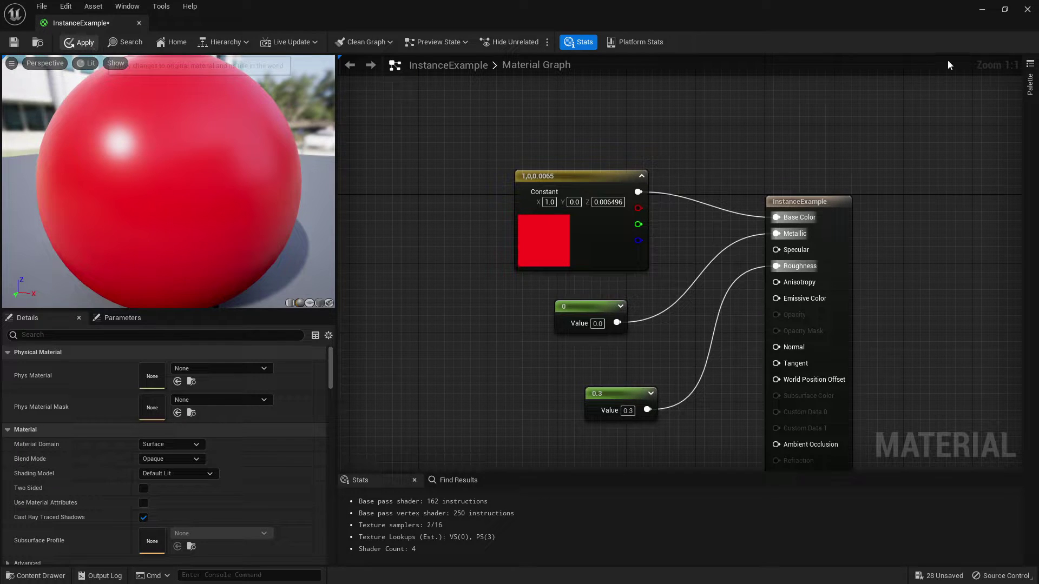
Duplicate the blue preview mesh and assign InstanceExample to the copy, turning it red
{"action": "left_click", "coordinate": [982, 9]}
{"action": "right_click_drag", "start_coordinate": [389, 211], "coordinate": [411, 214]}
{"action": "left_click", "coordinate": [388, 212]}
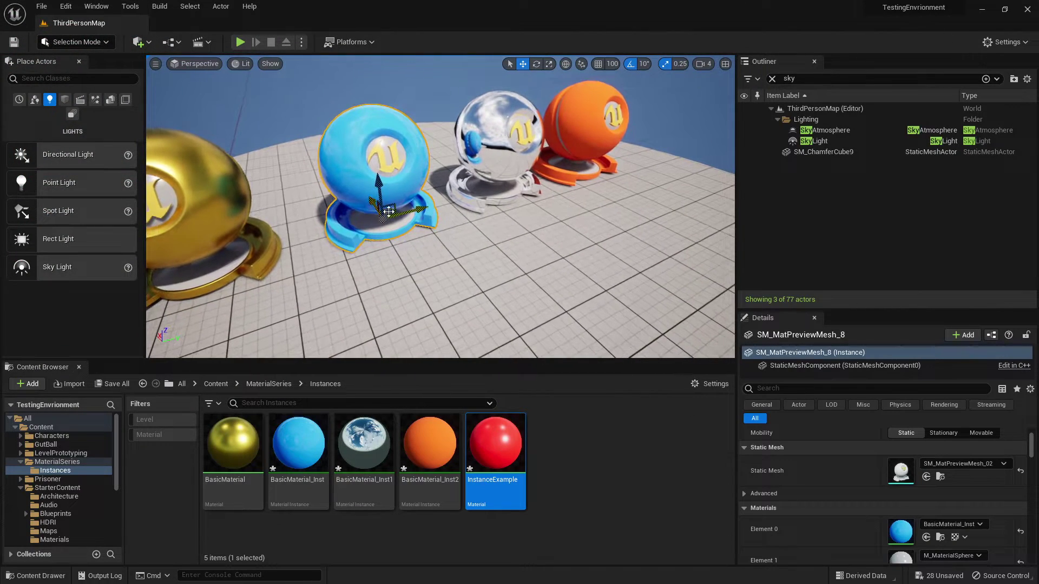
{"action": "left_click_drag", "start_coordinate": [389, 212], "coordinate": [541, 295], "text": "alt"}
{"action": "right_click_drag", "start_coordinate": [541, 295], "coordinate": [541, 265]}
{"action": "left_click_drag", "start_coordinate": [474, 485], "coordinate": [514, 298]}
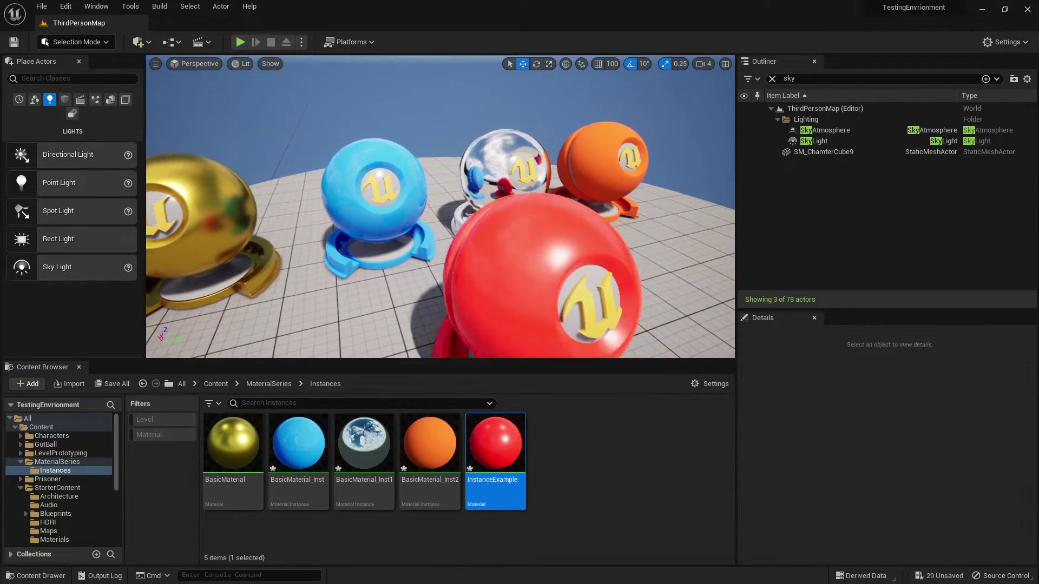
{"action": "right_click_drag", "start_coordinate": [473, 209], "coordinate": [484, 243]}
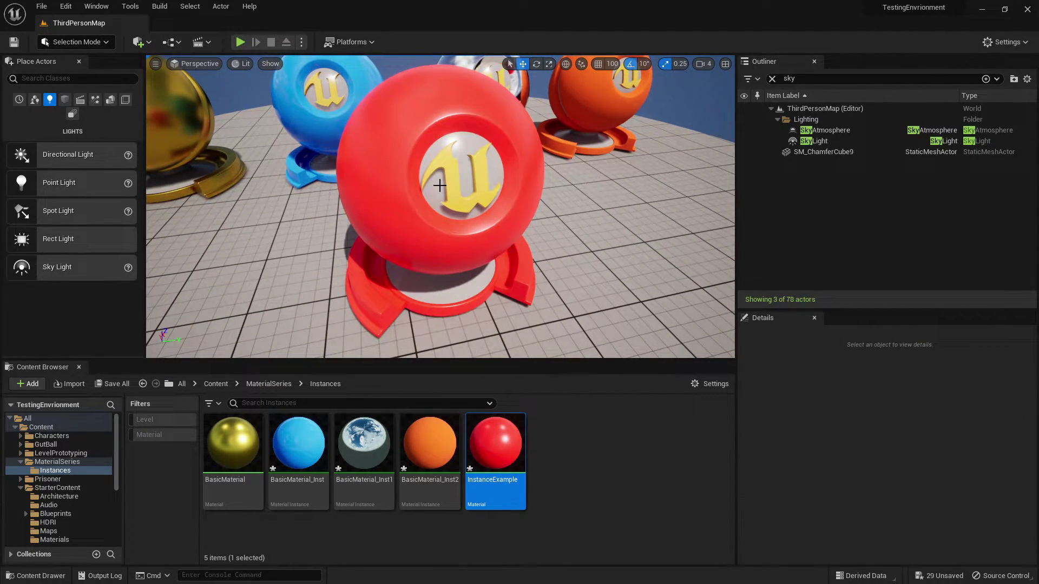
Convert the red colour constant into a parameter named Colour
{"action": "double_click", "coordinate": [495, 443]}
{"action": "left_click", "coordinate": [563, 244]}
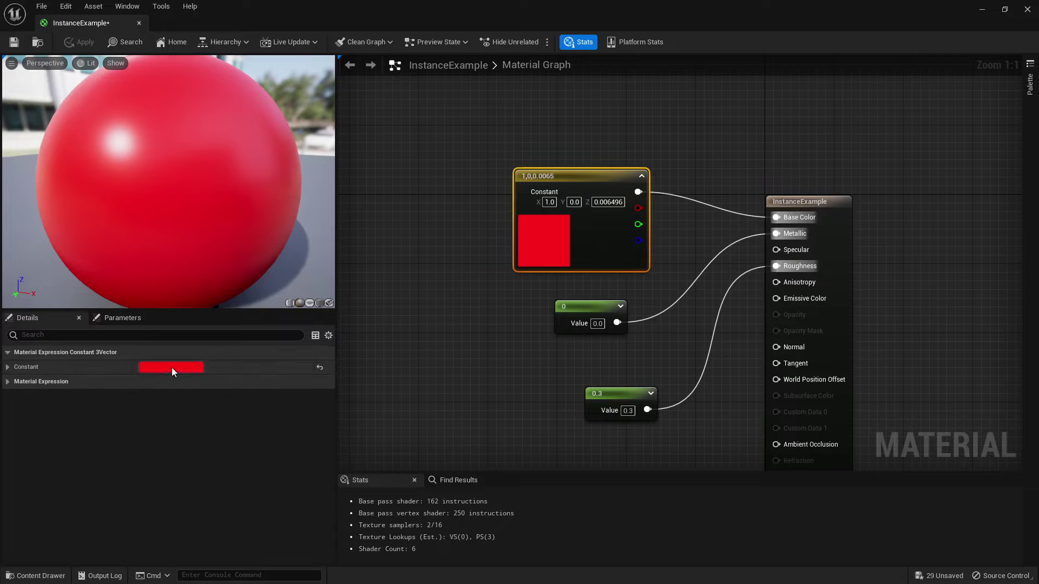
{"action": "left_click", "coordinate": [186, 367]}
{"action": "left_click", "coordinate": [441, 224]}
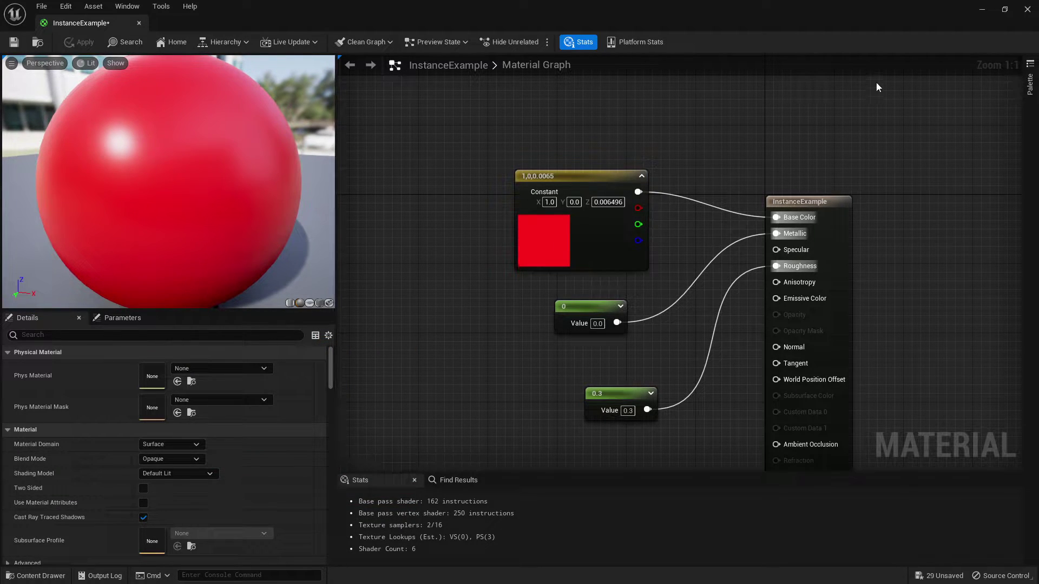
{"action": "left_click", "coordinate": [602, 253]}
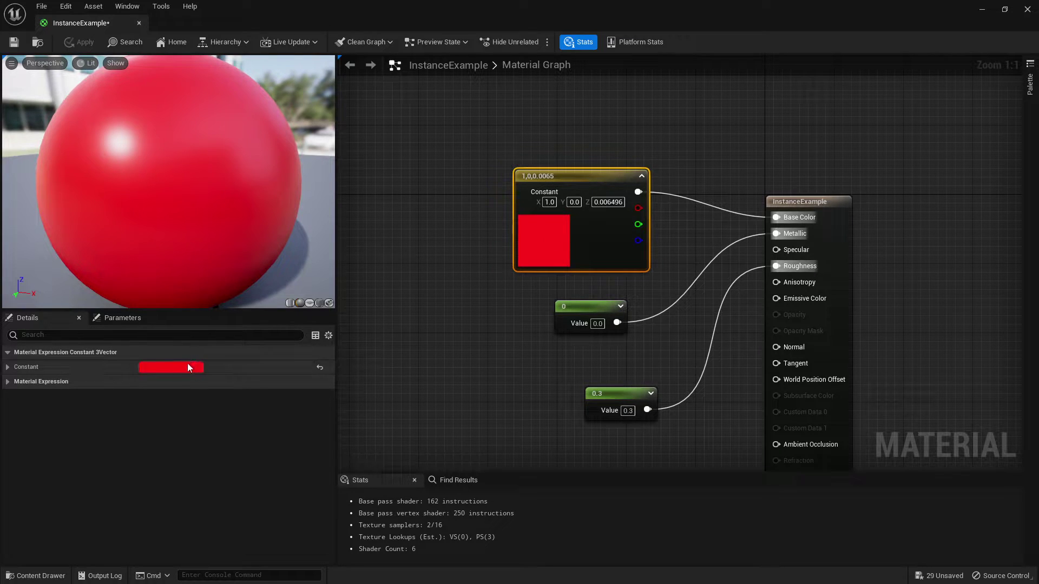
{"action": "right_click", "coordinate": [545, 229]}
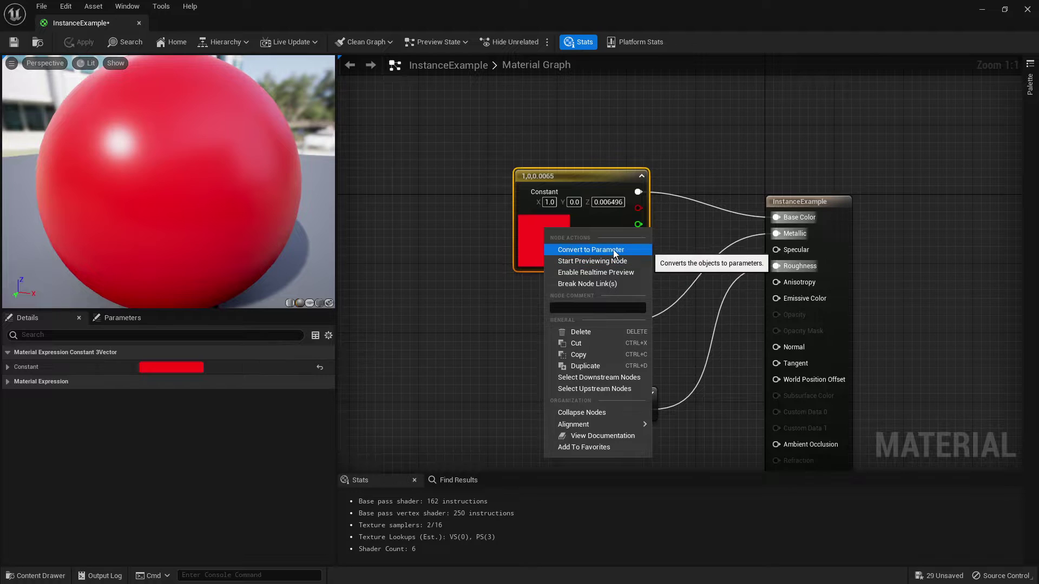
{"action": "left_click", "coordinate": [609, 250]}
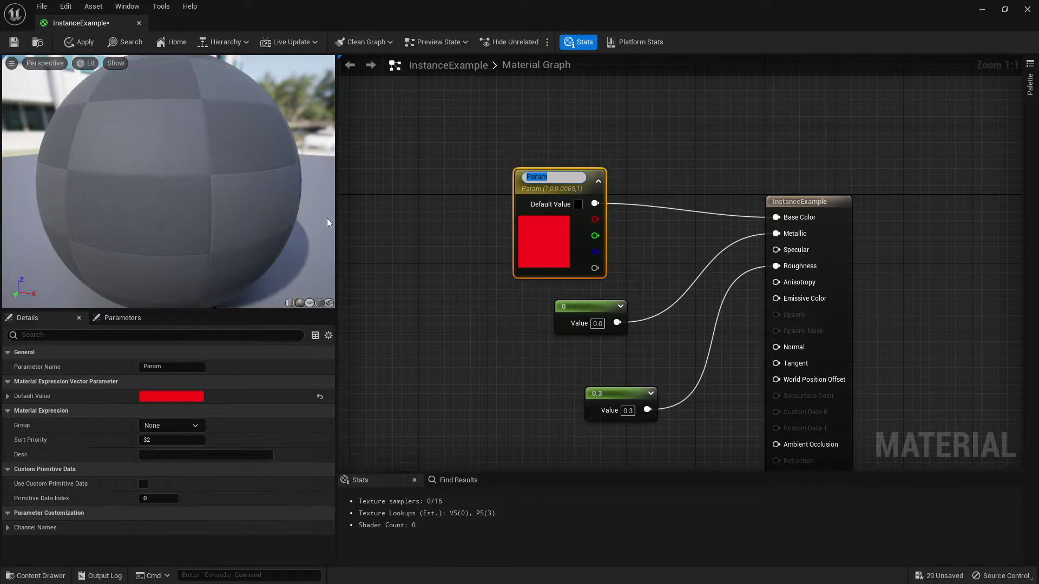
{"action": "type", "text": "Colour"}
{"action": "key", "text": "Return"}
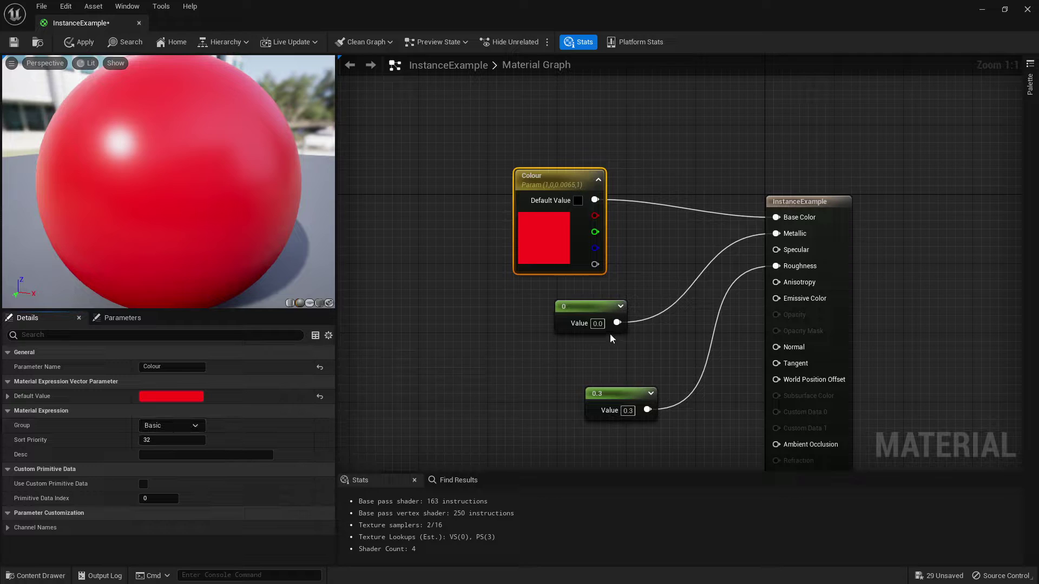
Convert the 0 constant into a parameter named Metalic in the Basic group
{"action": "left_click_drag", "start_coordinate": [591, 305], "coordinate": [568, 303]}
{"action": "right_click", "coordinate": [570, 305]}
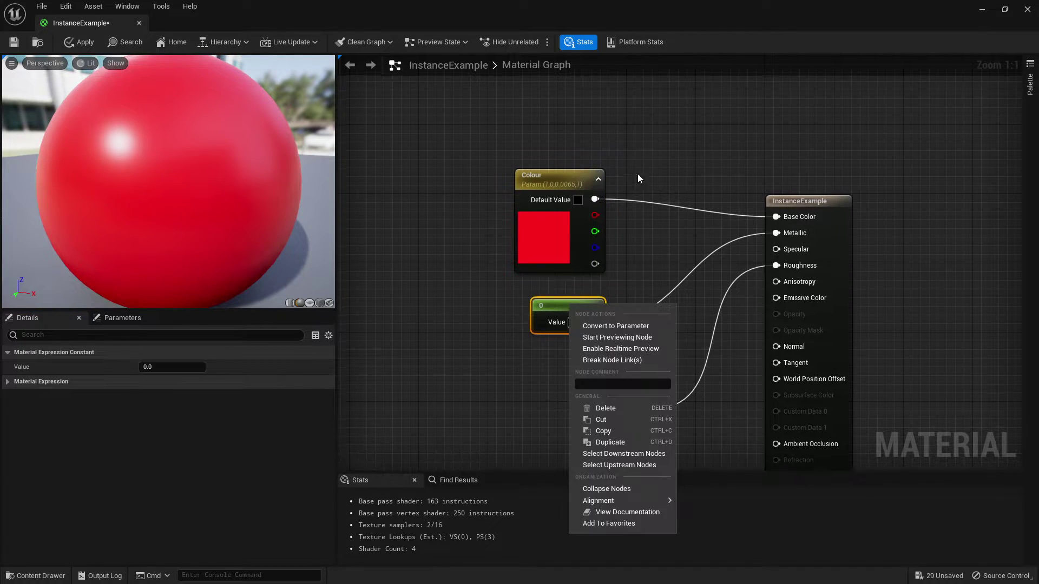
{"action": "left_click", "coordinate": [610, 324]}
{"action": "type", "text": "Metalic"}
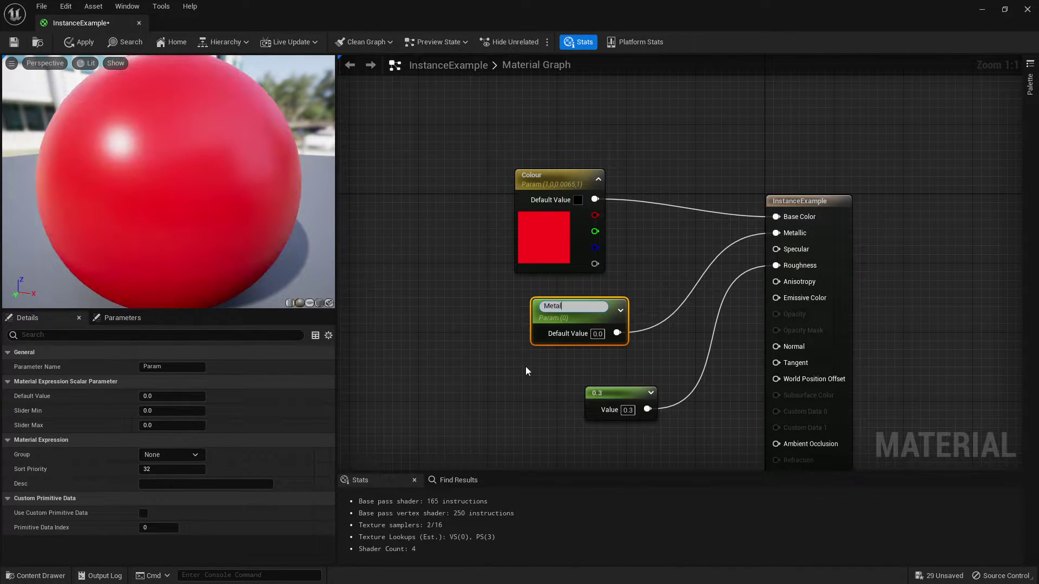
{"action": "key", "text": "Return"}
{"action": "left_click", "coordinate": [193, 460]}
{"action": "left_click", "coordinate": [176, 472]}
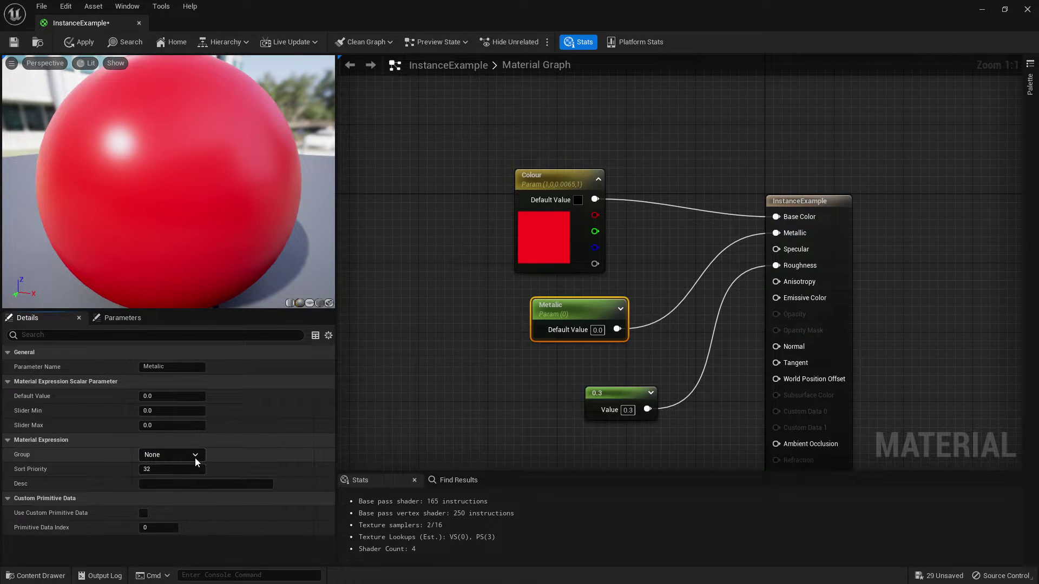
Convert the 0.3 constant into a parameter named Roughness in the Basic group
{"action": "right_click", "coordinate": [631, 398]}
{"action": "left_click", "coordinate": [694, 191]}
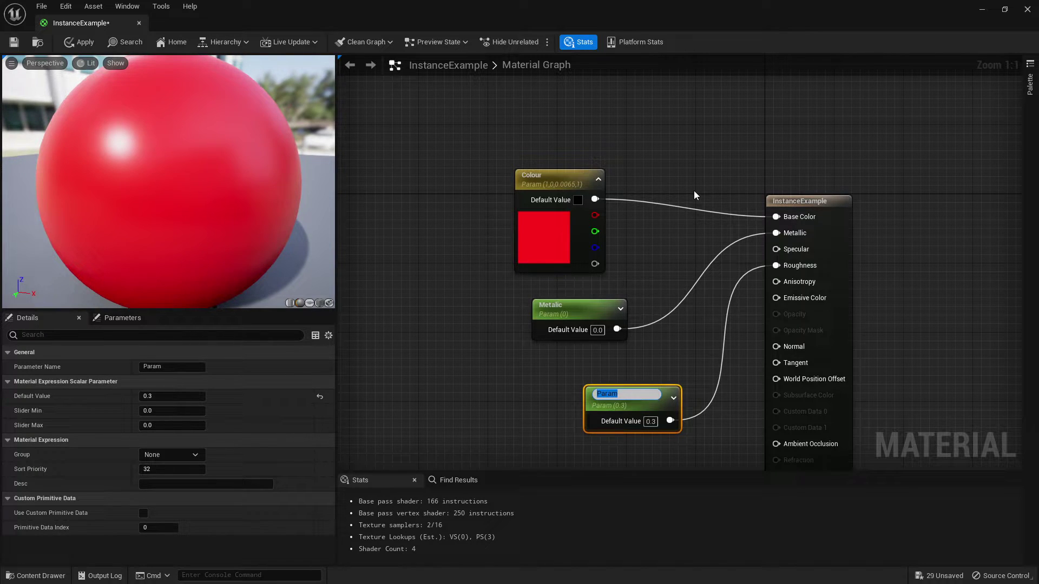
{"action": "type", "text": "Roughness"}
{"action": "key", "text": "Return"}
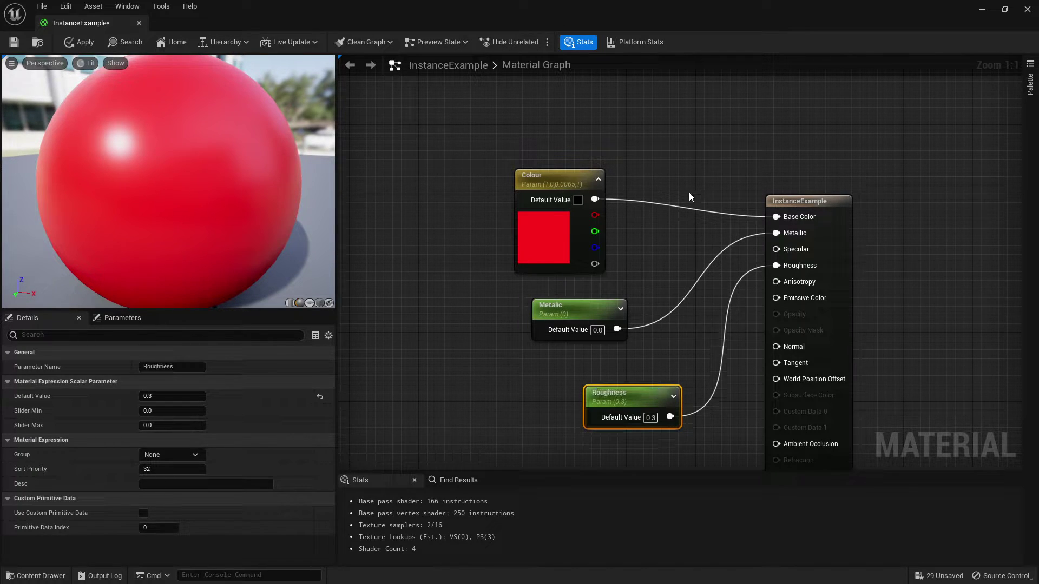
{"action": "left_click", "coordinate": [195, 455]}
{"action": "left_click", "coordinate": [175, 467]}
Rearrange and select the Metalic and Roughness parameter nodes in the graph
{"action": "left_click_drag", "start_coordinate": [614, 395], "coordinate": [579, 404]}
{"action": "left_click", "coordinate": [629, 358]}
{"action": "right_click_drag", "start_coordinate": [629, 358], "coordinate": [583, 364]}
{"action": "right_click_drag", "start_coordinate": [561, 282], "coordinate": [575, 246]}
{"action": "left_click", "coordinate": [564, 375]}
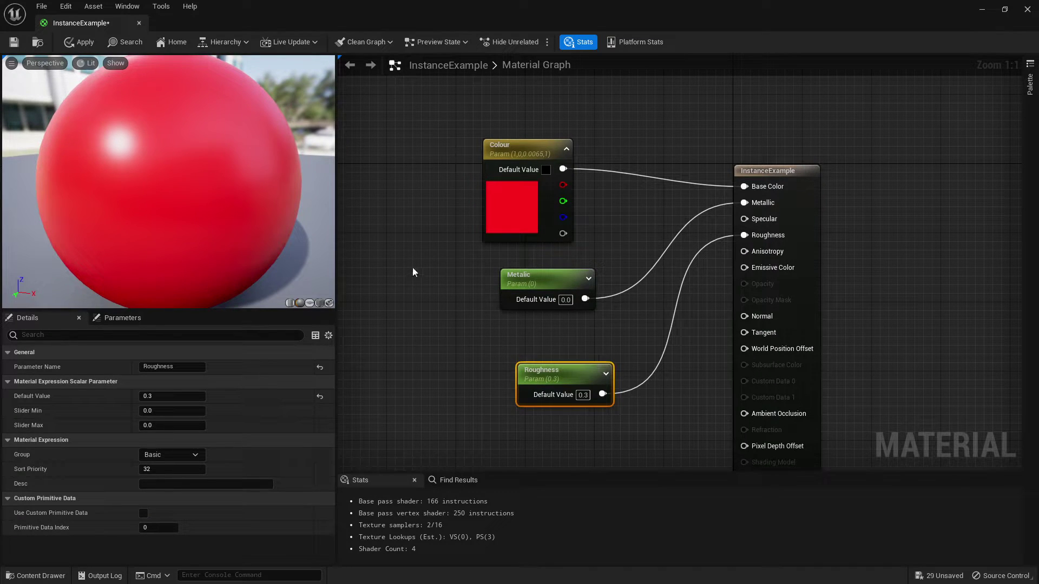
{"action": "left_click_drag", "start_coordinate": [414, 270], "coordinate": [627, 420]}
{"action": "left_click_drag", "start_coordinate": [483, 258], "coordinate": [661, 447]}
{"action": "left_click", "coordinate": [563, 378]}
{"action": "right_click_drag", "start_coordinate": [435, 327], "coordinate": [580, 317]}
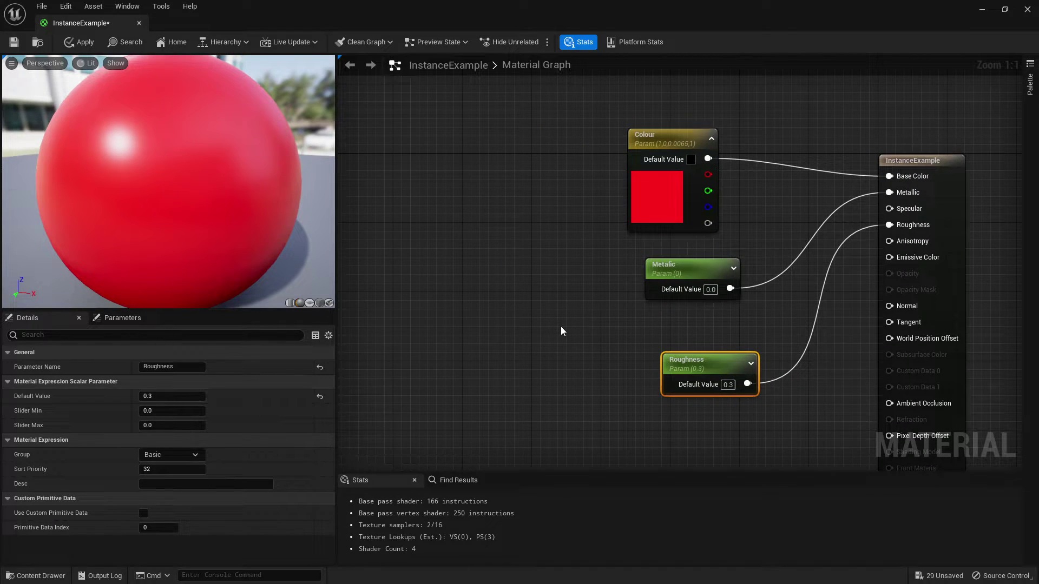
Add extra parameter nodes Param, Metalic and Param_1 to the graph
{"action": "left_click", "coordinate": [504, 292]}
{"action": "type", "text": "sssssssss"}
{"action": "key", "text": "BackSpace"}
{"action": "key", "text": "BackSpace"}
{"action": "key", "text": "BackSpace"}
{"action": "key", "text": "BackSpace"}
{"action": "key", "text": "BackSpace"}
{"action": "key", "text": "BackSpace"}
{"action": "key", "text": "BackSpace"}
{"action": "key", "text": "BackSpace"}
{"action": "key", "text": "BackSpace"}
{"action": "left_click", "coordinate": [486, 225]}
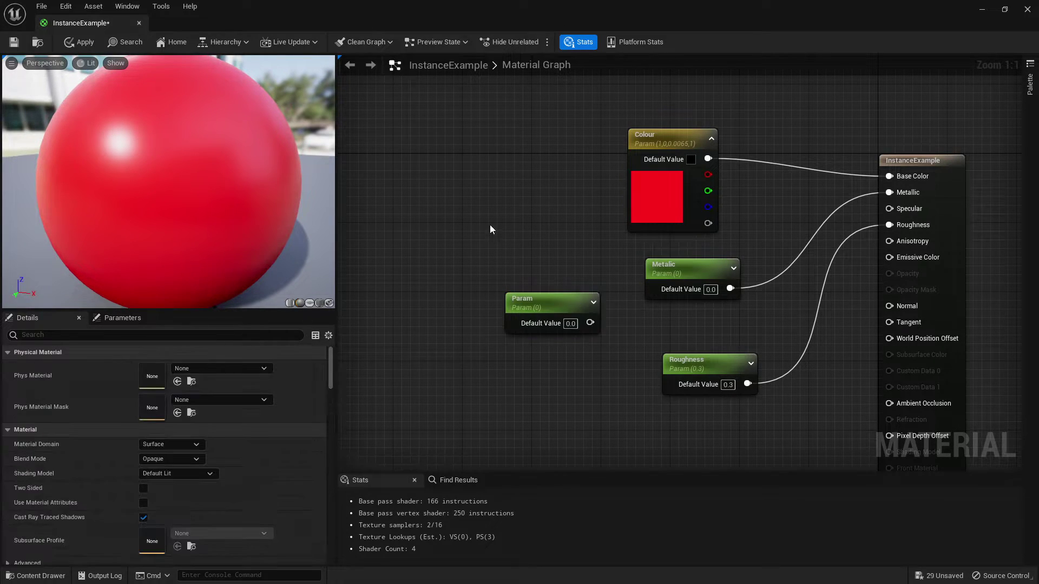
{"action": "left_click", "coordinate": [483, 218]}
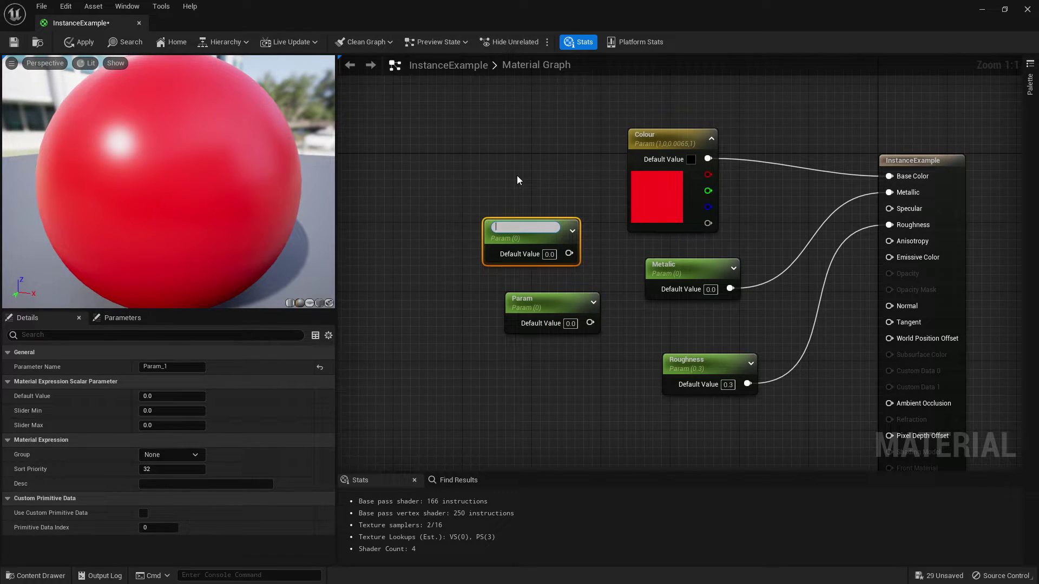
{"action": "type", "text": "Metalic"}
{"action": "key", "text": "Return"}
{"action": "left_click", "coordinate": [495, 323]}
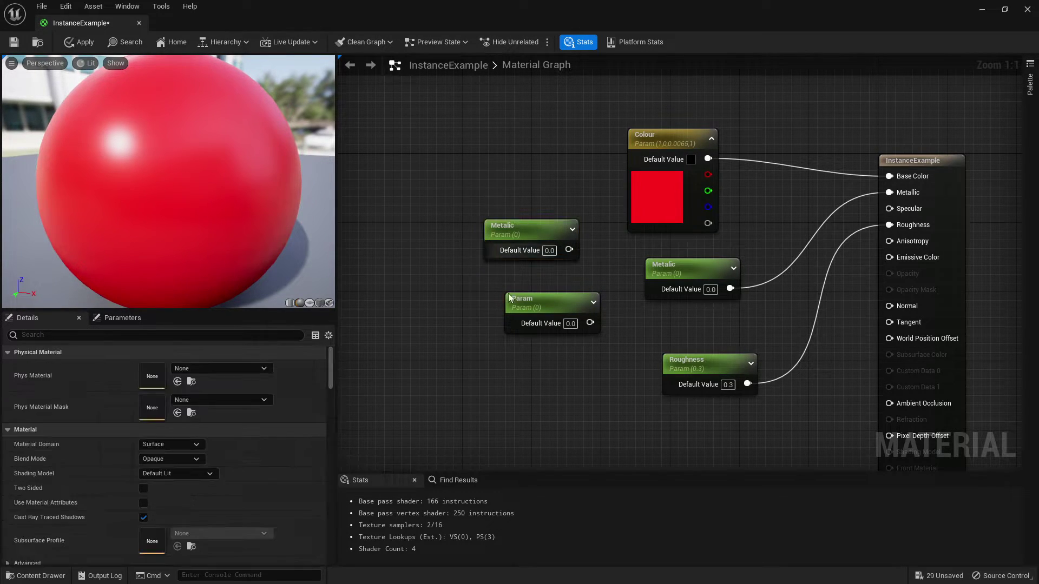
{"action": "left_click", "coordinate": [489, 352]}
{"action": "right_click", "coordinate": [510, 354]}
{"action": "left_click", "coordinate": [544, 376]}
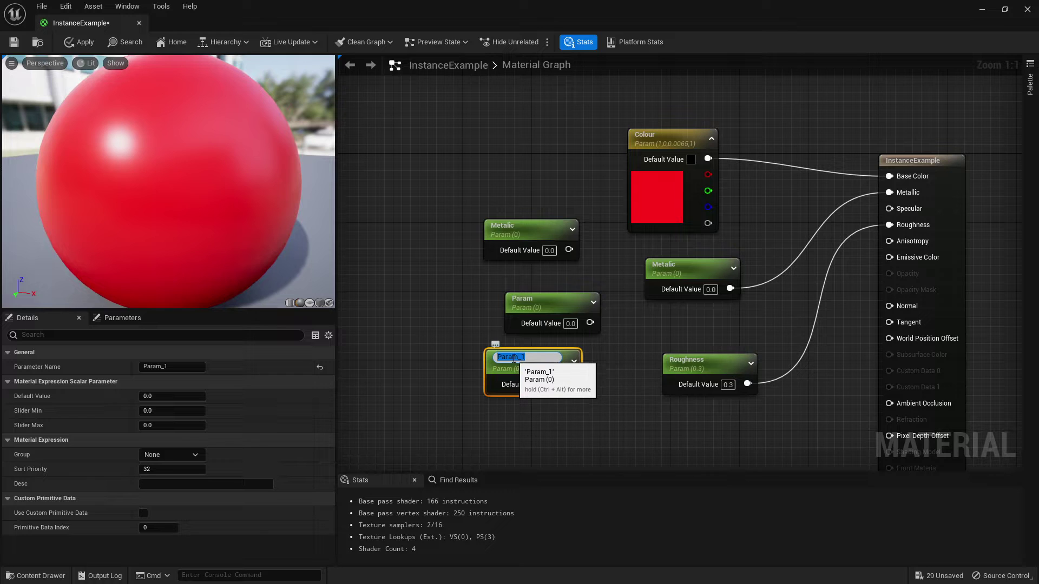
Box-select the three extra Param, Metalic and Param_1 nodes and delete them
{"action": "left_click_drag", "start_coordinate": [432, 173], "coordinate": [600, 421]}
{"action": "key", "text": "Delete"}
{"action": "right_click_drag", "start_coordinate": [748, 305], "coordinate": [633, 316]}
Apply the parameterised material and place its editor beside the level view
{"action": "left_click", "coordinate": [81, 42]}
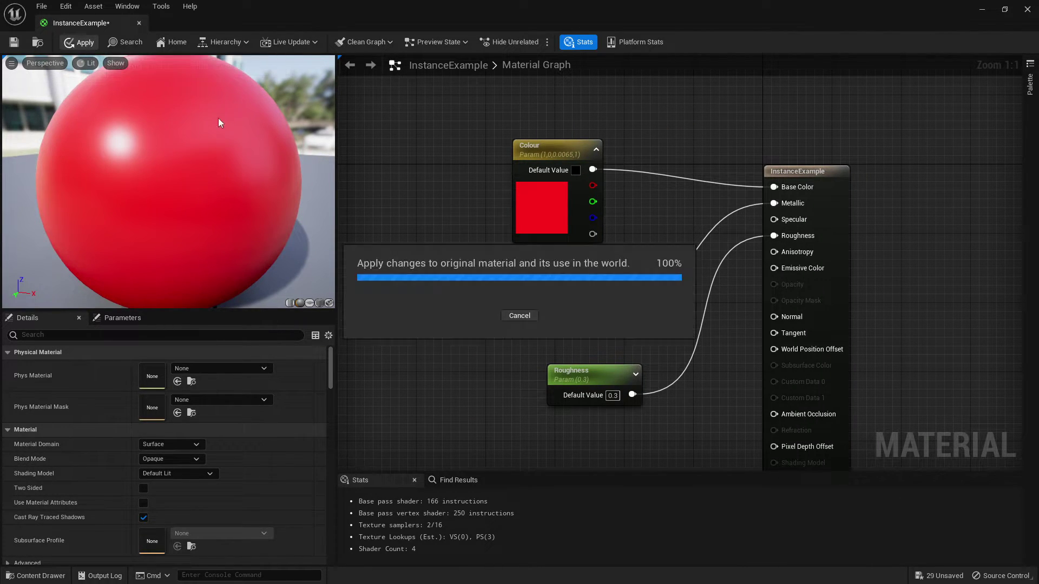
{"action": "left_click_drag", "start_coordinate": [382, 105], "coordinate": [707, 382]}
{"action": "left_click_drag", "start_coordinate": [543, 12], "coordinate": [812, 58]}
{"action": "scroll", "coordinate": [941, 270], "scroll_direction": "down", "scroll_amount": 1}
{"action": "right_click_drag", "start_coordinate": [942, 269], "coordinate": [840, 253]}
{"action": "left_click", "coordinate": [840, 233]}
{"action": "right_click_drag", "start_coordinate": [758, 314], "coordinate": [742, 283]}
Test a magenta Colour default and a Metallic default value of 1
{"action": "left_click", "coordinate": [678, 345]}
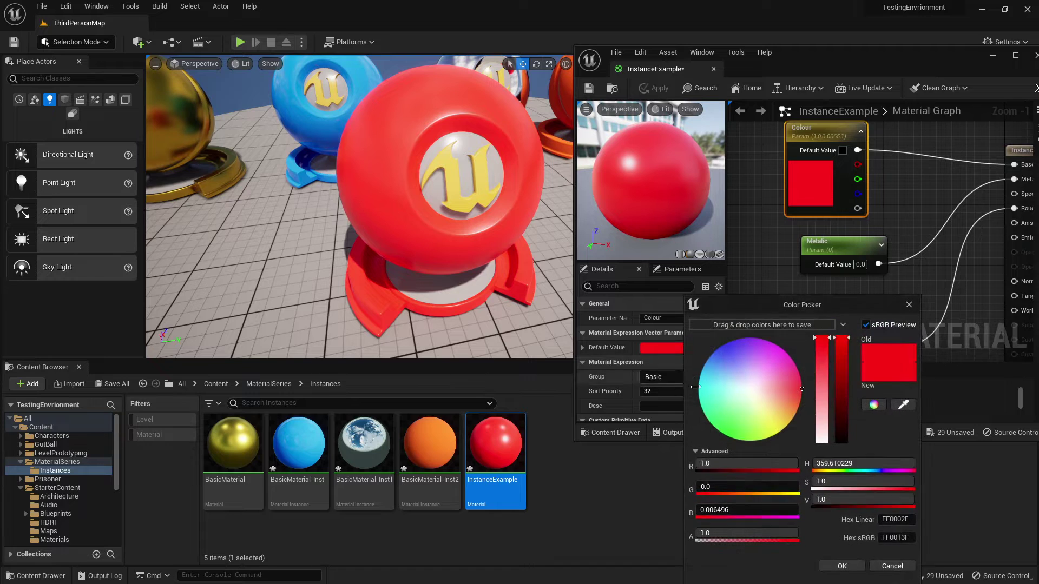
{"action": "mouse_move", "coordinate": [715, 387]}
{"action": "left_mouse_down"}
{"action": "mouse_move", "coordinate": [796, 387]}
{"action": "mouse_move", "coordinate": [721, 404]}
{"action": "mouse_move", "coordinate": [743, 366]}
{"action": "mouse_move", "coordinate": [794, 362]}
{"action": "left_mouse_up"}
{"action": "left_click", "coordinate": [841, 566]}
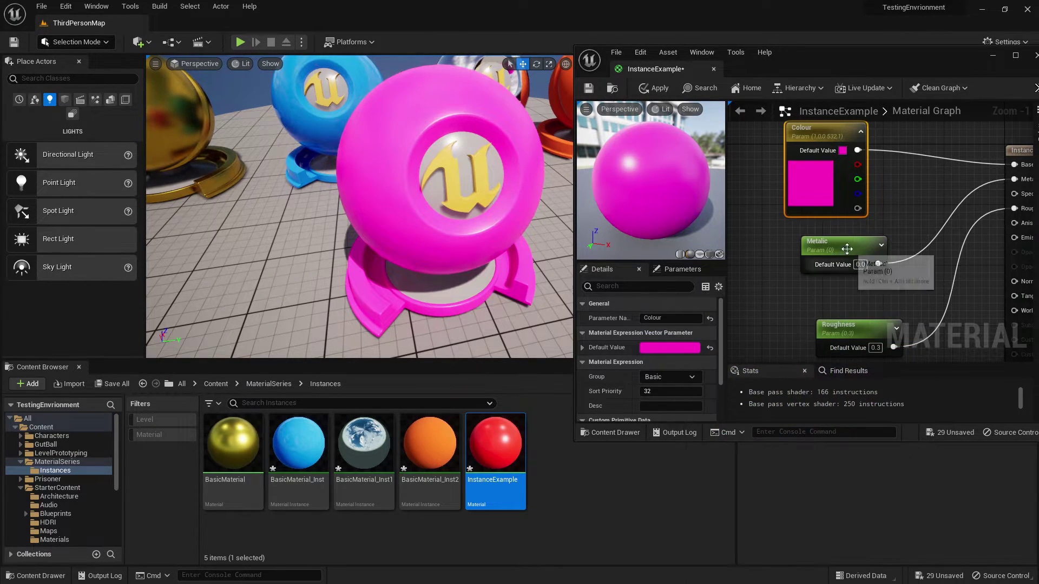
{"action": "left_click", "coordinate": [844, 246]}
{"action": "left_click", "coordinate": [666, 348]}
{"action": "type", "text": "1"}
{"action": "key", "text": "Return"}
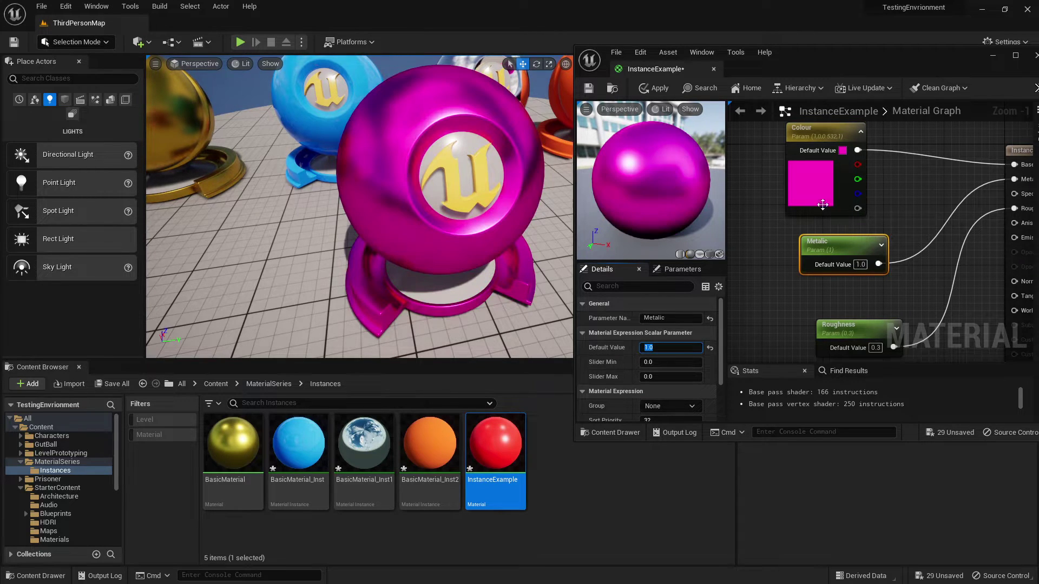
Close the material editor, discarding the unapplied magenta and metallic changes
{"action": "left_click_drag", "start_coordinate": [793, 62], "coordinate": [746, 70]}
{"action": "left_click", "coordinate": [990, 63]}
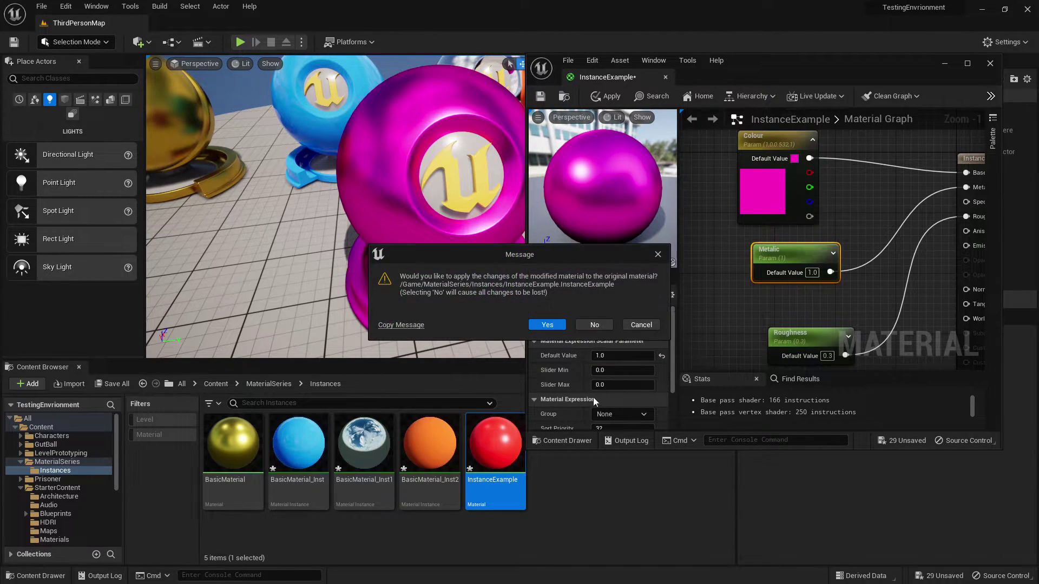
{"action": "left_click", "coordinate": [595, 325]}
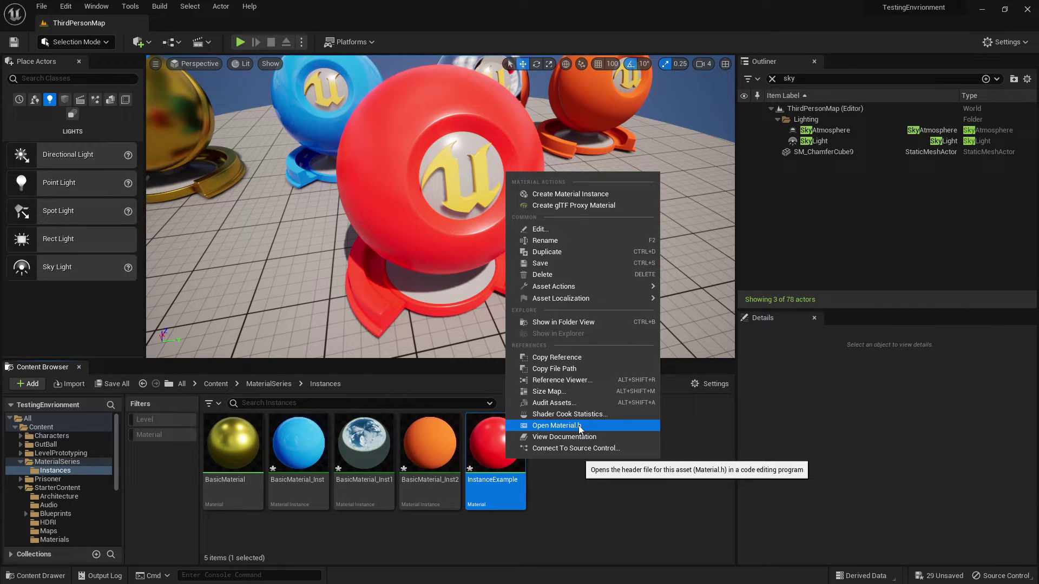
Dismiss the open menu and bring up the InstanceExample tile's context menu
{"action": "left_click", "coordinate": [568, 476]}
{"action": "right_click", "coordinate": [498, 460]}
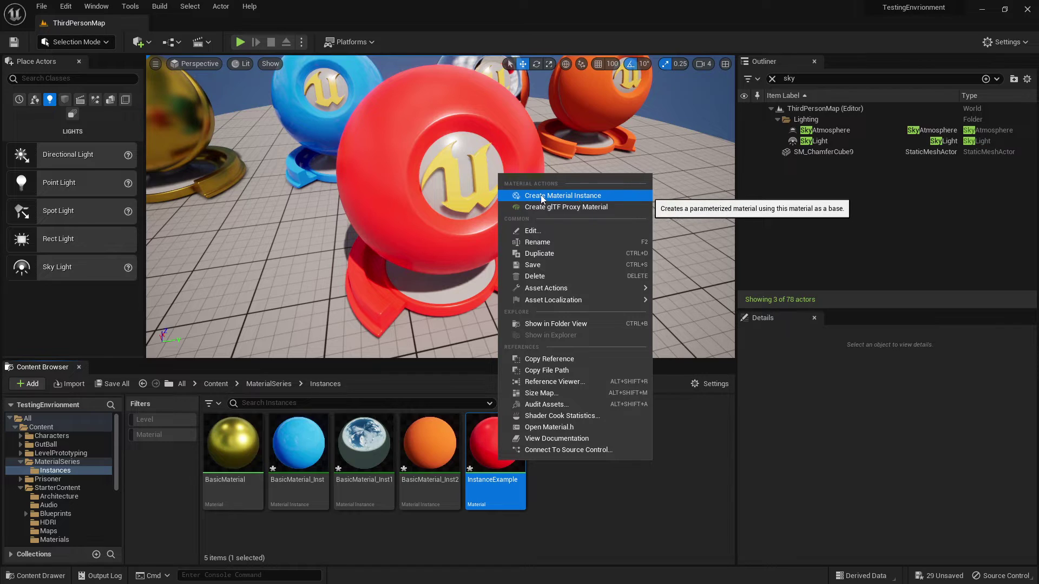
Create a material instance named InstanceTest and rename the master to M_InstanceExample
{"action": "left_click", "coordinate": [566, 196]}
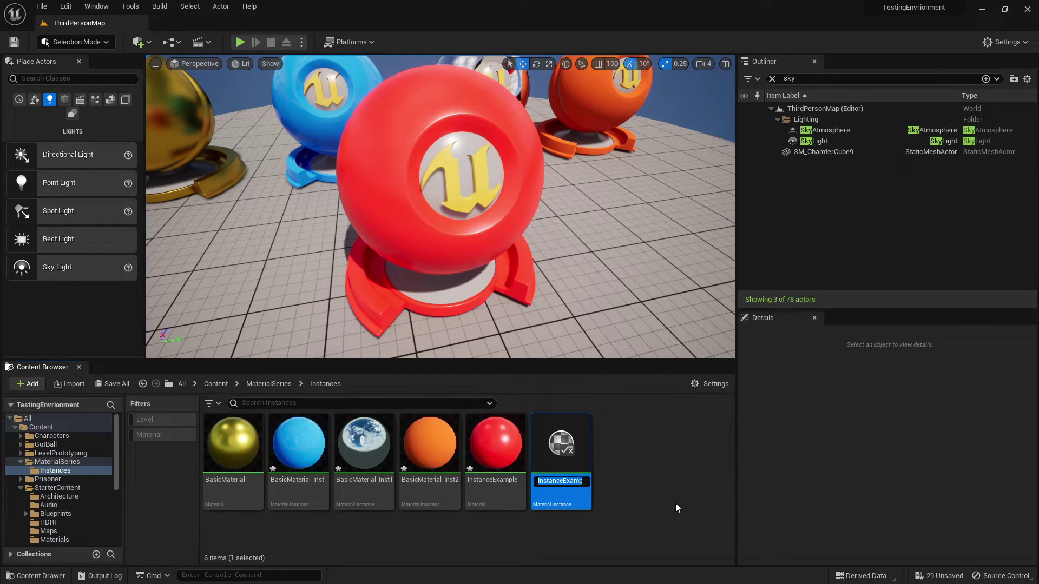
{"action": "type", "text": "InstanceTest"}
{"action": "key", "text": "Return"}
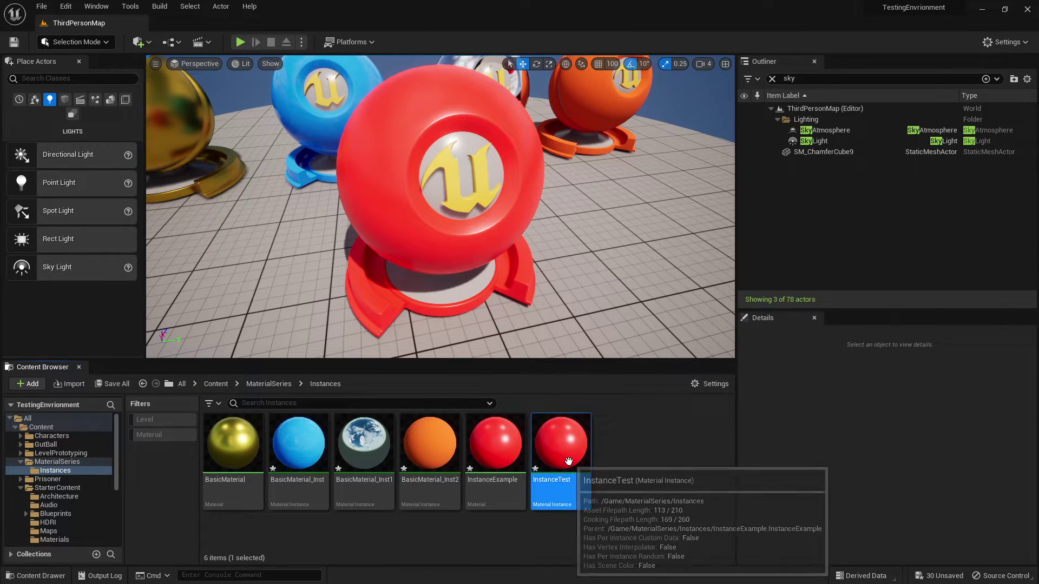
{"action": "left_click", "coordinate": [511, 480]}
{"action": "key", "text": "F2"}
{"action": "key", "text": "Home"}
{"action": "type", "text": "M_"}
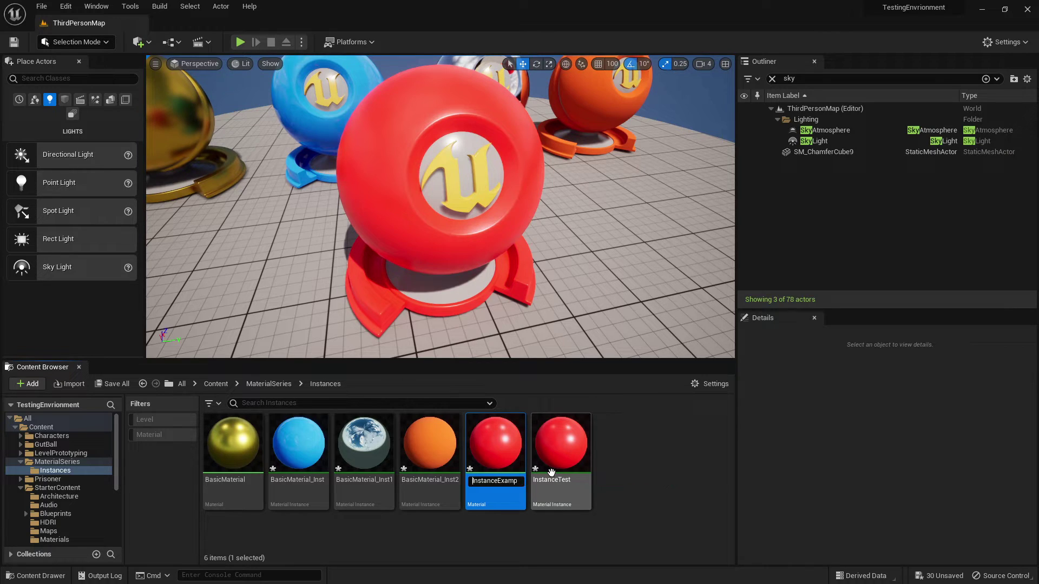
{"action": "key", "text": "Return"}
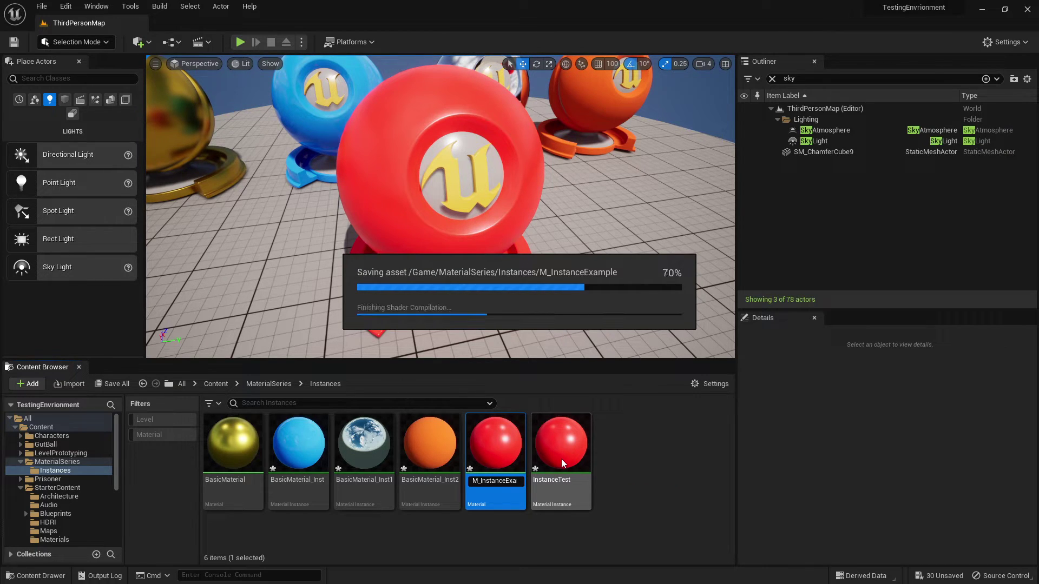
Rename the instance to MI_InstanceTest and apply it to the red sphere
{"action": "left_click", "coordinate": [509, 457]}
{"action": "key", "text": "F2"}
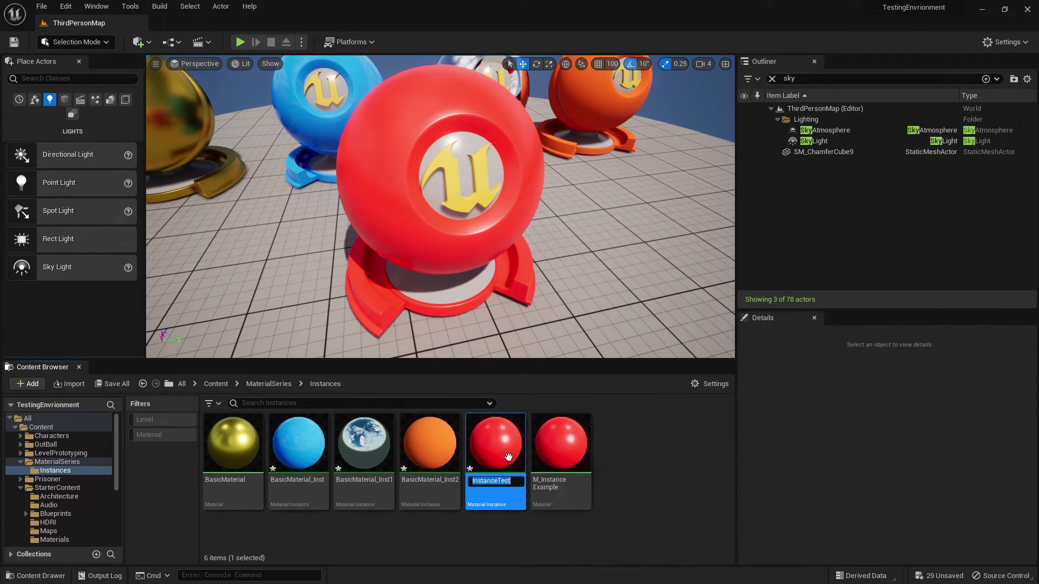
{"action": "key", "text": "Home"}
{"action": "type", "text": "MI_"}
{"action": "key", "text": "Return"}
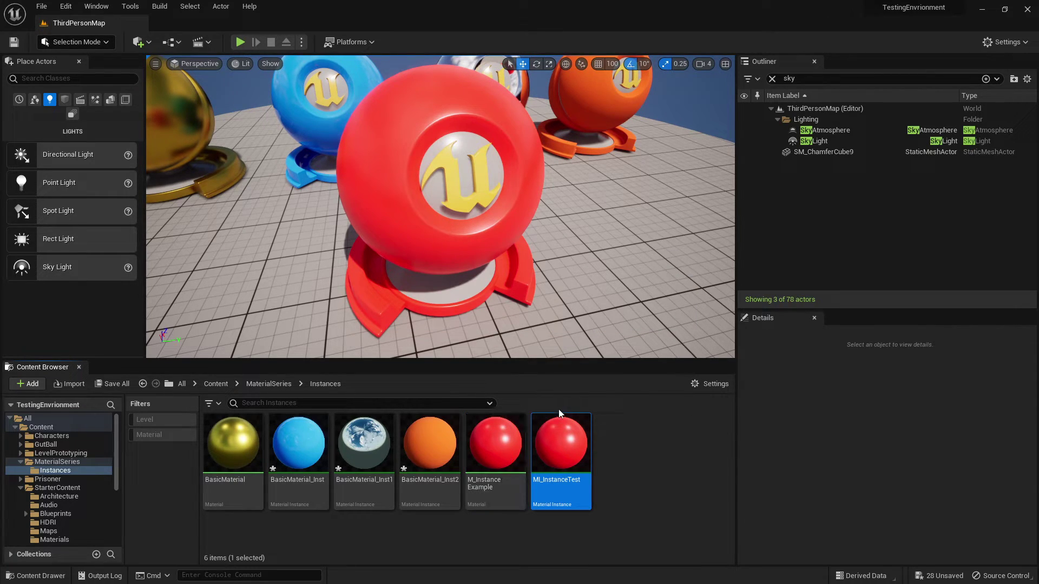
{"action": "left_click", "coordinate": [625, 521]}
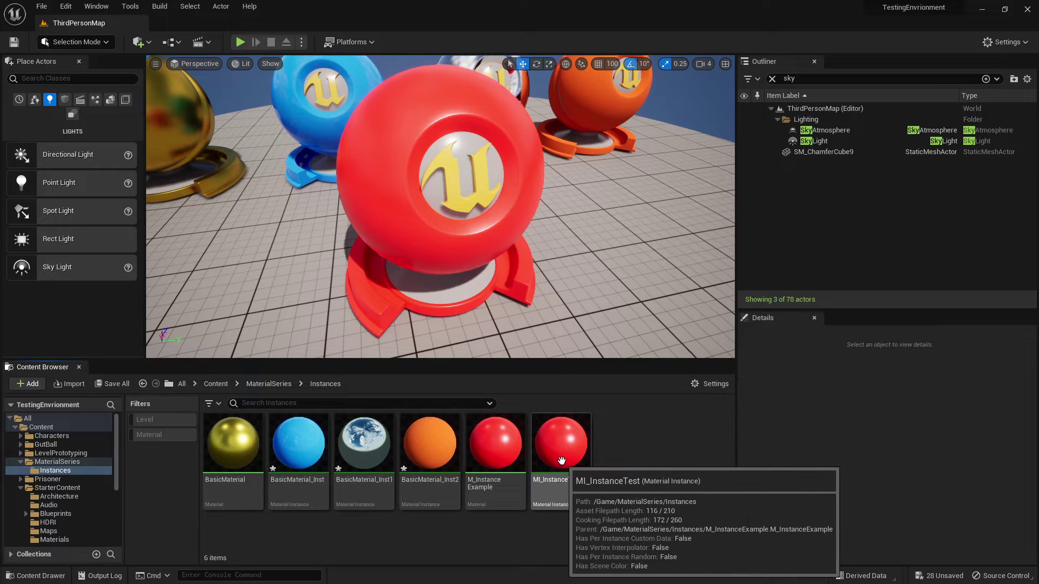
{"action": "left_click_drag", "start_coordinate": [554, 468], "coordinate": [377, 134]}
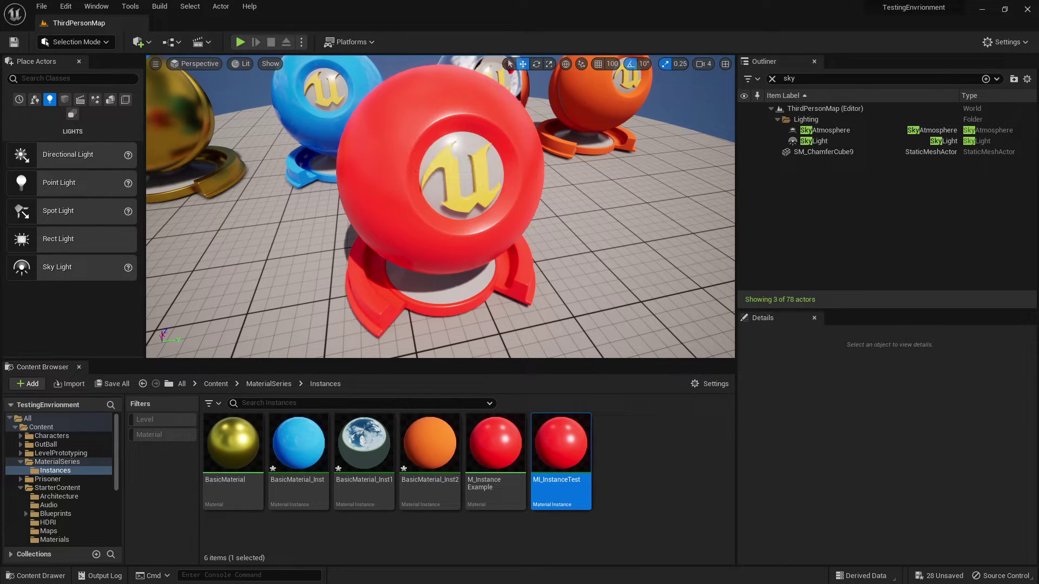
Set the Metallic parameter's group to Basic in M_InstanceExample, apply, and return to MI_InstanceTest
{"action": "double_click", "coordinate": [560, 444]}
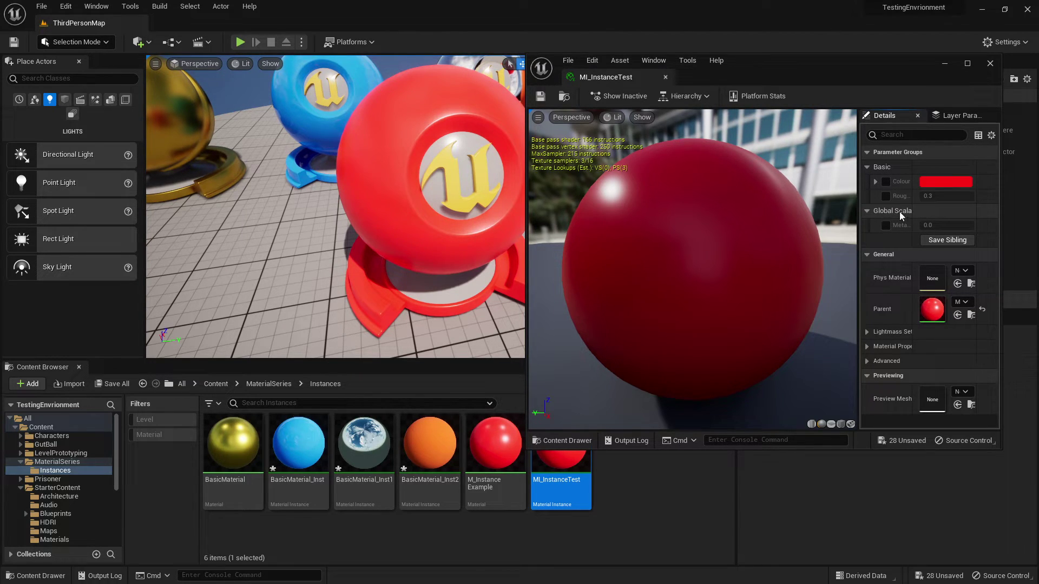
{"action": "double_click", "coordinate": [464, 488]}
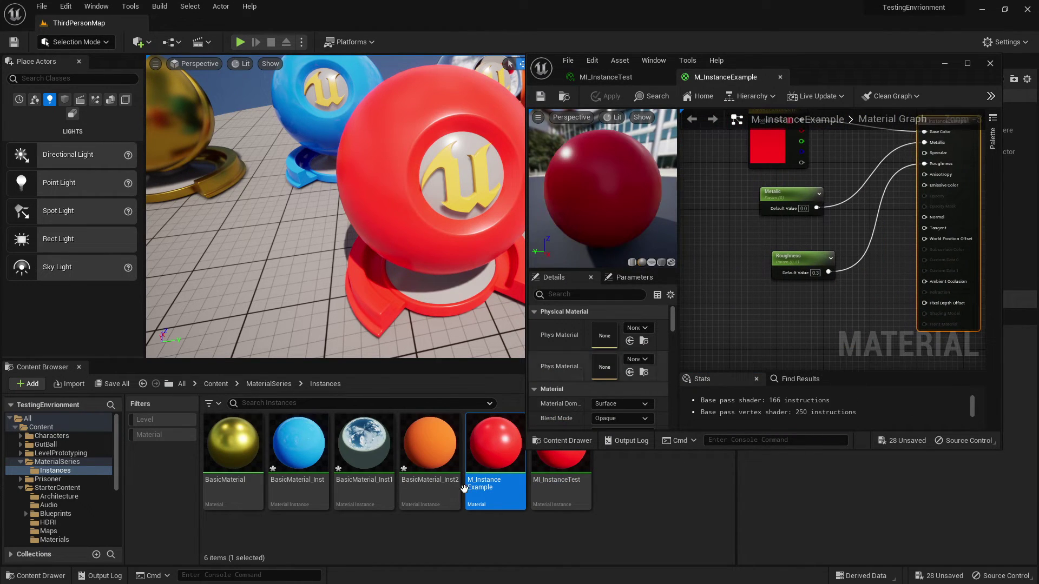
{"action": "left_click", "coordinate": [779, 194]}
{"action": "left_click", "coordinate": [644, 398]}
{"action": "left_click", "coordinate": [630, 417]}
{"action": "left_click", "coordinate": [607, 96]}
{"action": "left_click", "coordinate": [614, 77]}
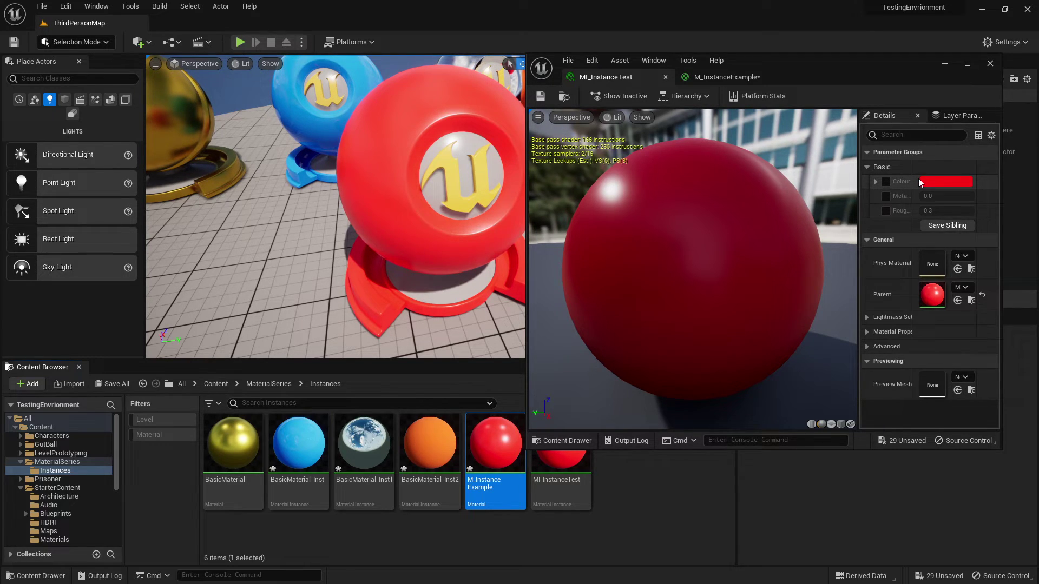
Assign MI_InstanceTest to the level sphere and override Colour with blue
{"action": "left_click_drag", "start_coordinate": [561, 467], "coordinate": [384, 121]}
{"action": "left_click", "coordinate": [885, 182]}
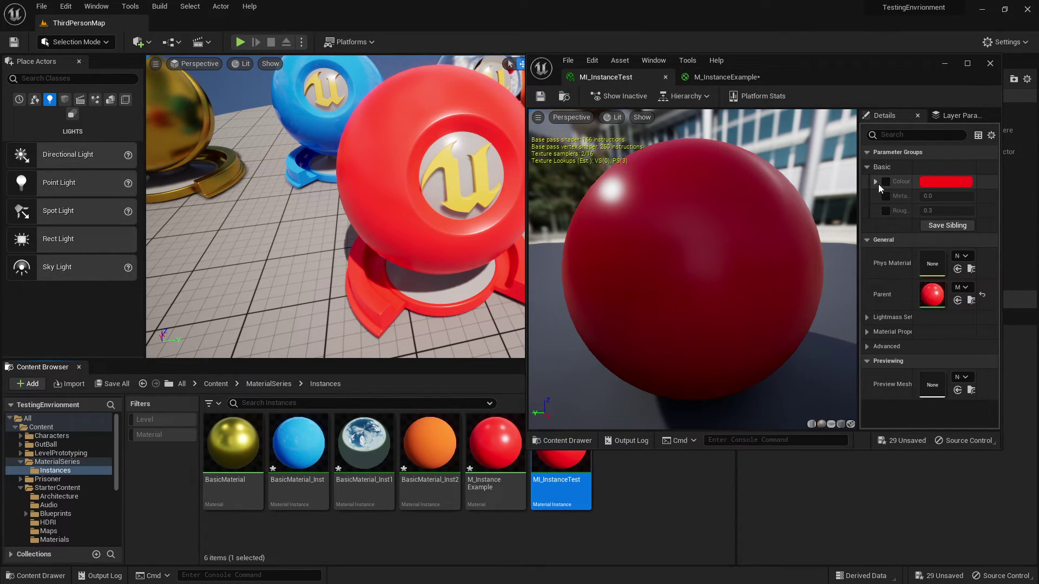
{"action": "left_click", "coordinate": [935, 180]}
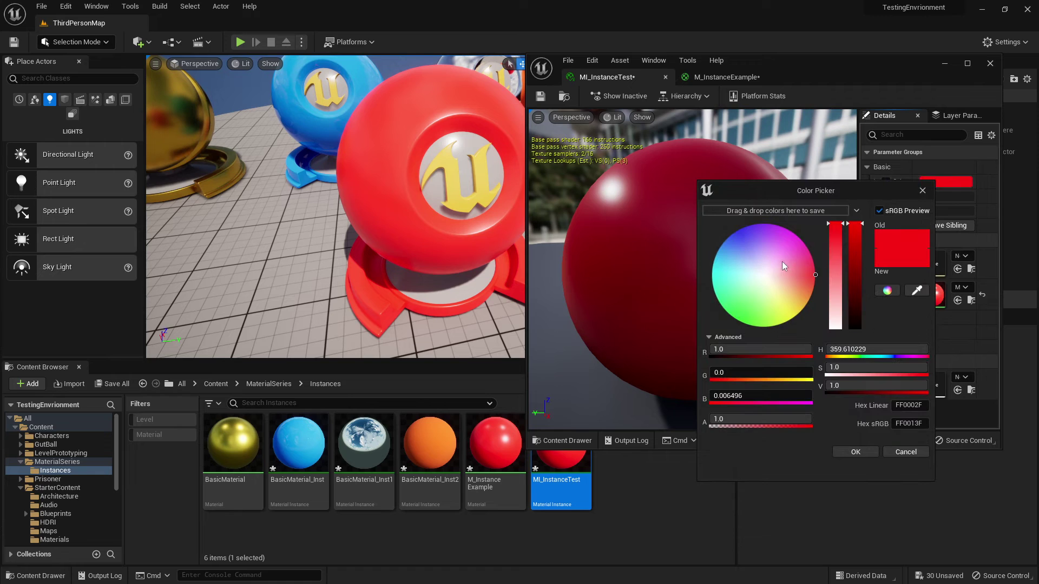
{"action": "left_click_drag", "start_coordinate": [760, 242], "coordinate": [733, 225]}
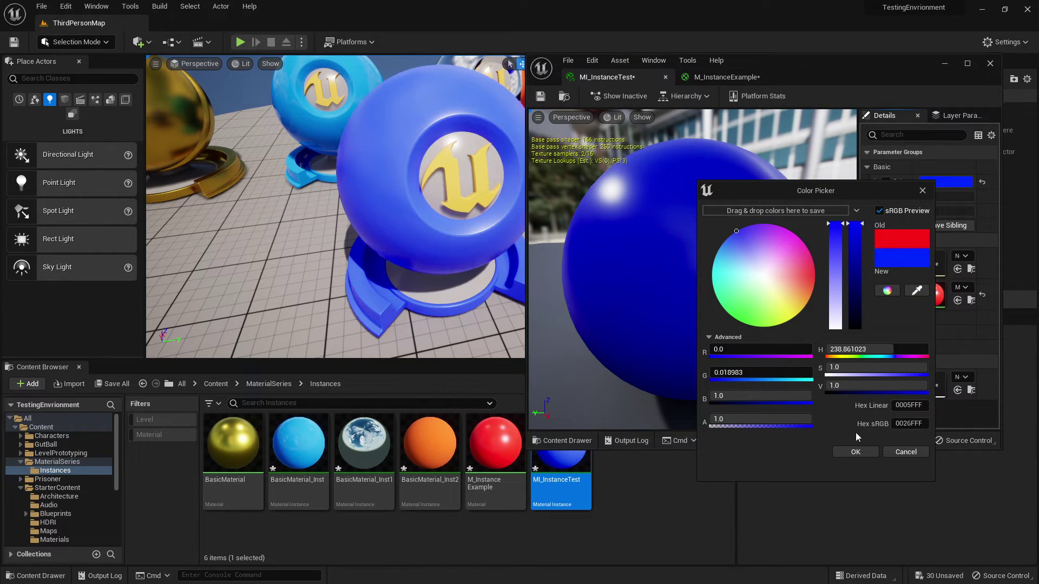
{"action": "left_click", "coordinate": [847, 450]}
Override Metallic to 1.0 and Roughness to 0.1 on the instance
{"action": "left_click", "coordinate": [885, 196]}
{"action": "type", "text": "1"}
{"action": "key", "text": "Return"}
{"action": "left_click", "coordinate": [885, 211]}
{"action": "left_click", "coordinate": [939, 207]}
{"action": "type", "text": "0.1"}
{"action": "key", "text": "Return"}
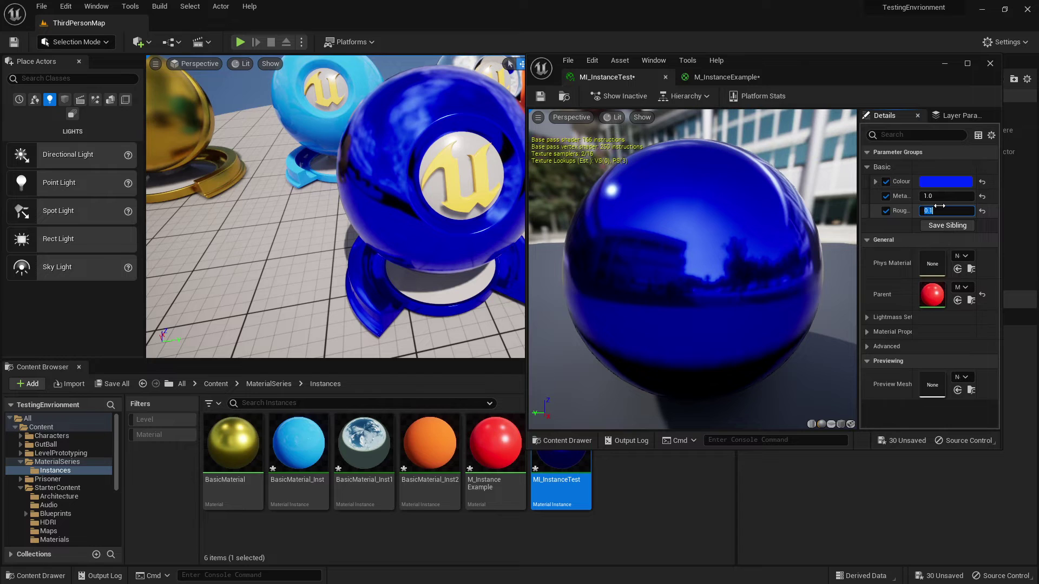
Change the Colour parameter from blue to a light cyan
{"action": "left_click", "coordinate": [940, 181]}
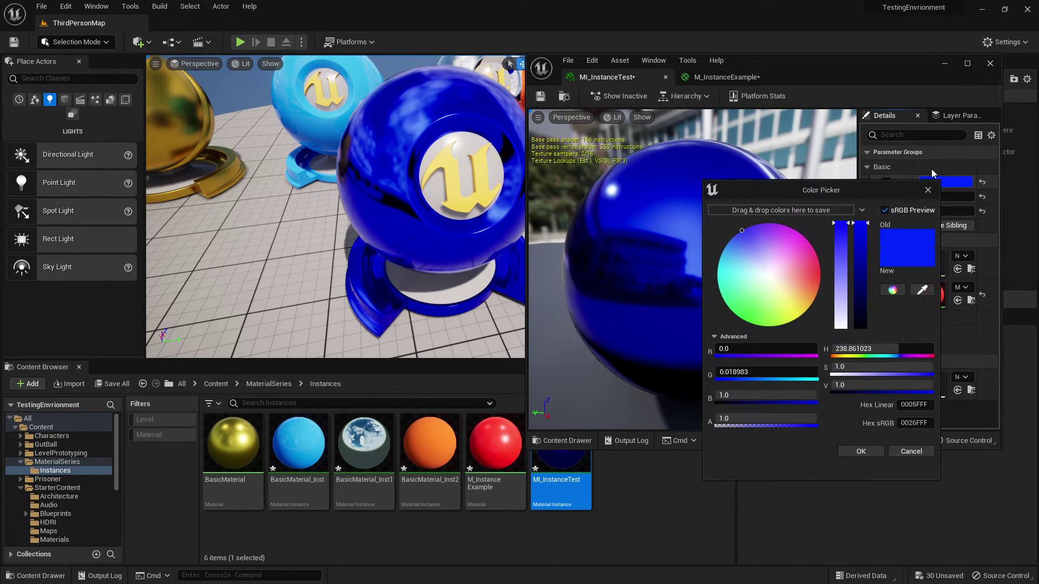
{"action": "mouse_move", "coordinate": [841, 227]}
{"action": "left_mouse_down"}
{"action": "mouse_move", "coordinate": [842, 242]}
{"action": "mouse_move", "coordinate": [842, 221]}
{"action": "left_mouse_up"}
{"action": "left_click", "coordinate": [708, 244]}
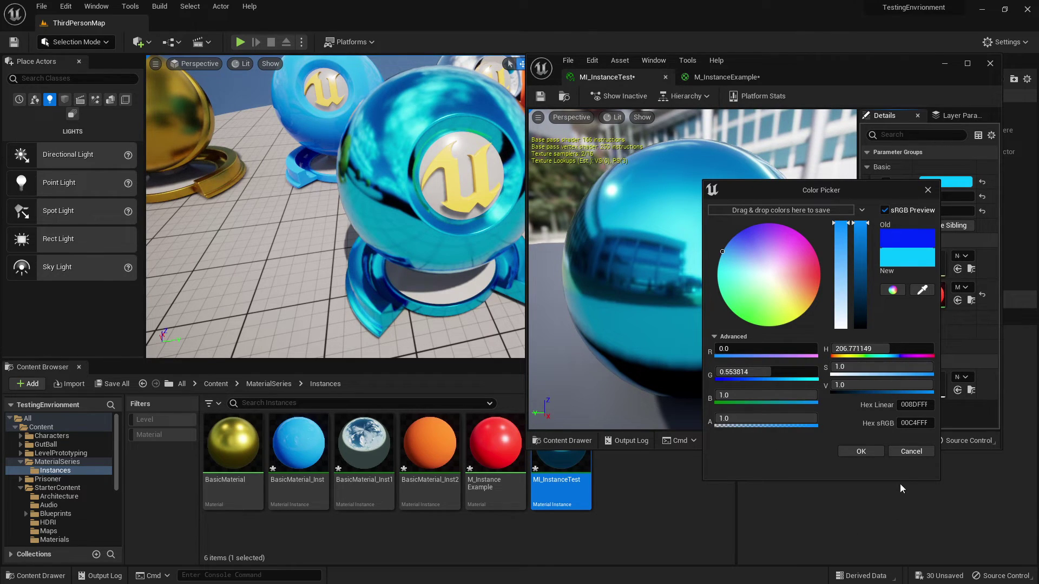
{"action": "left_click", "coordinate": [861, 451]}
{"action": "right_click_drag", "start_coordinate": [480, 257], "coordinate": [487, 241]}
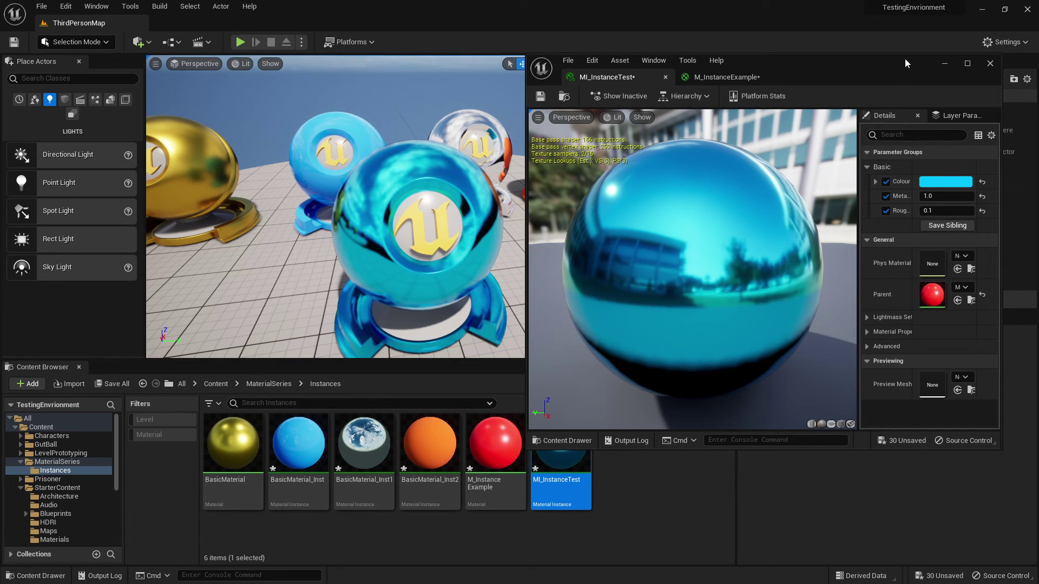
Collapse the Basic parameter group and close the MI_InstanceTest editor
{"action": "left_click", "coordinate": [866, 167]}
{"action": "left_click", "coordinate": [867, 166]}
{"action": "left_click", "coordinate": [867, 167]}
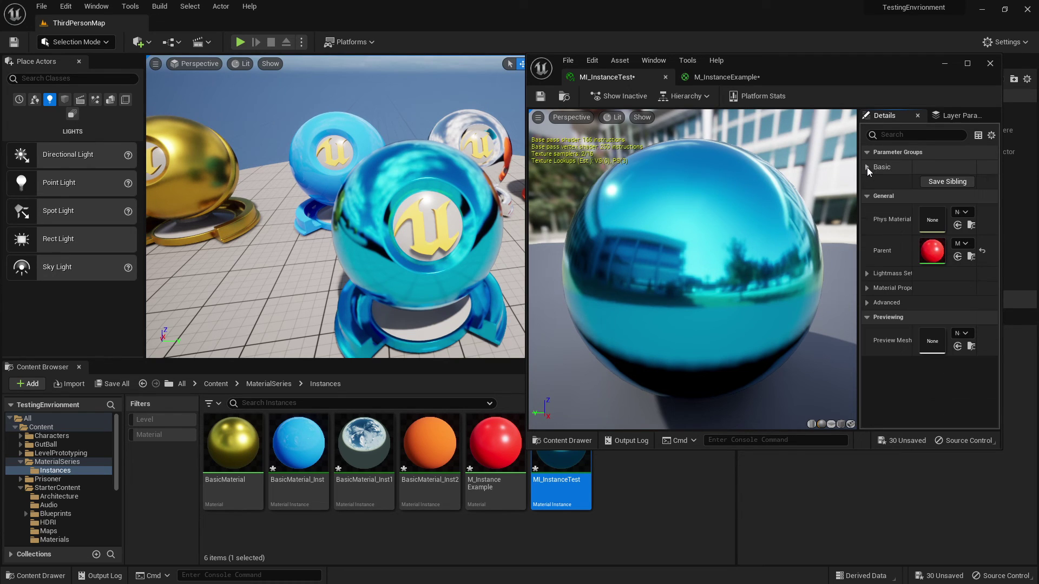
{"action": "left_click", "coordinate": [991, 65]}
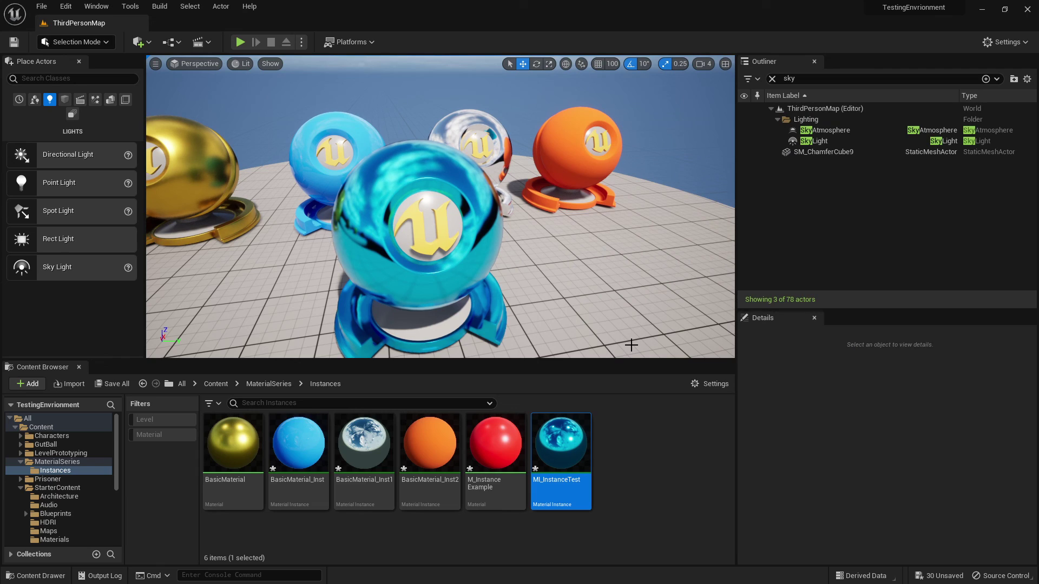